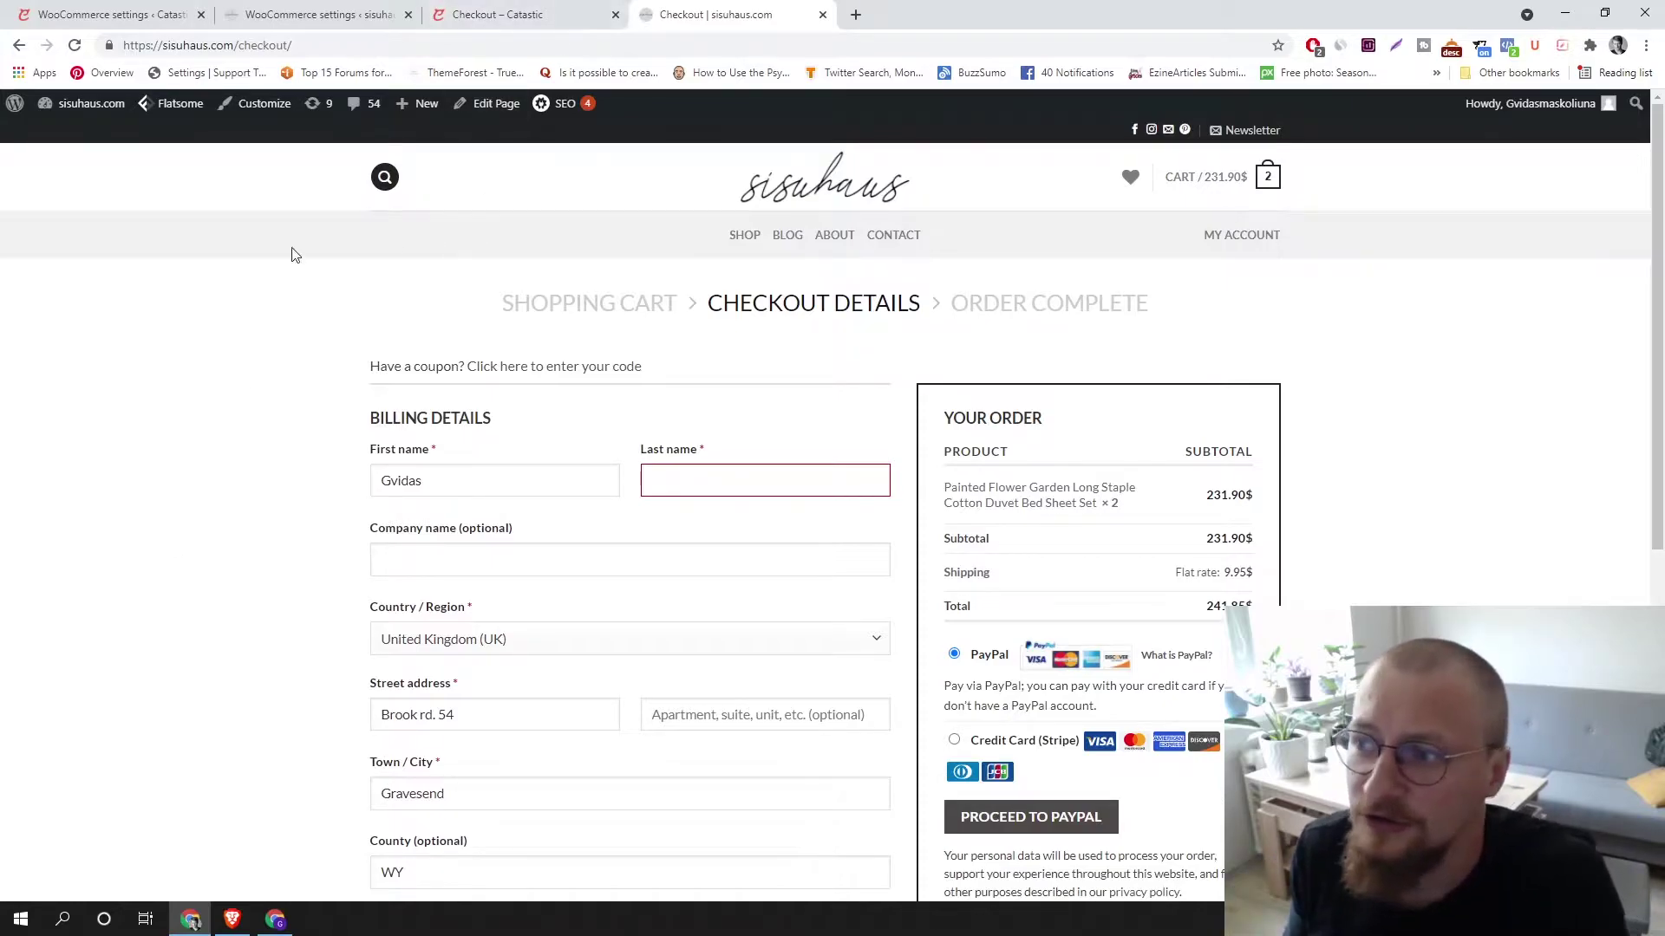
Open the sisuhaus admin dashboard in a new tab and go to Plugins > Add New
mouse_move(91, 103)
right_click(79, 145)
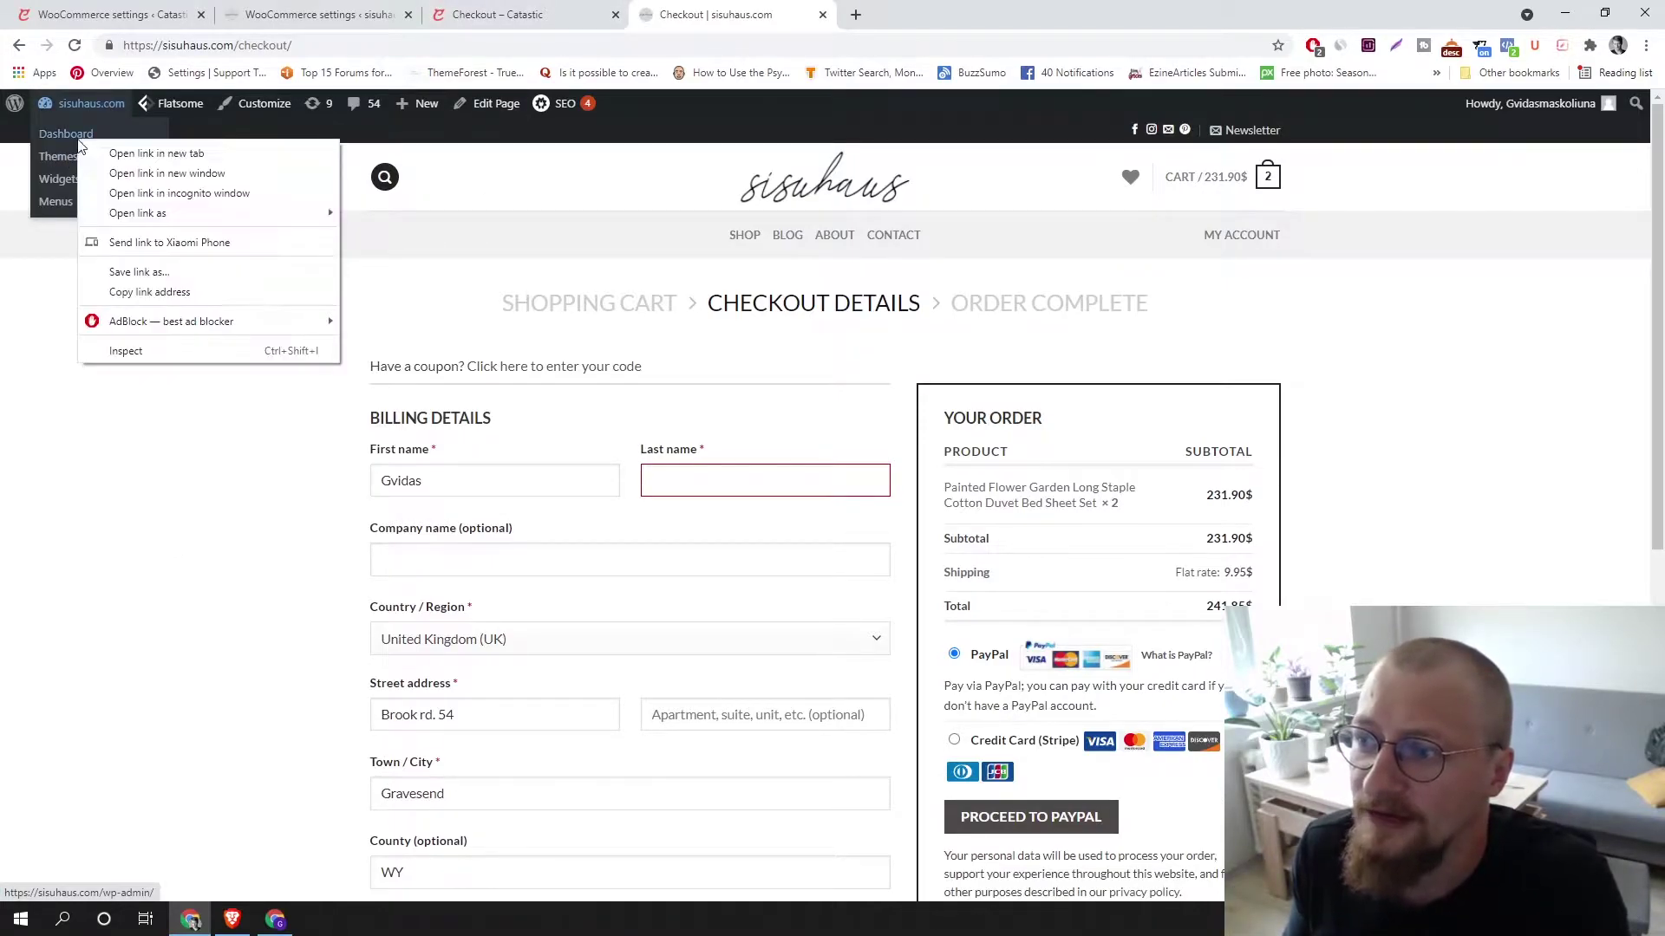
left_click(117, 153)
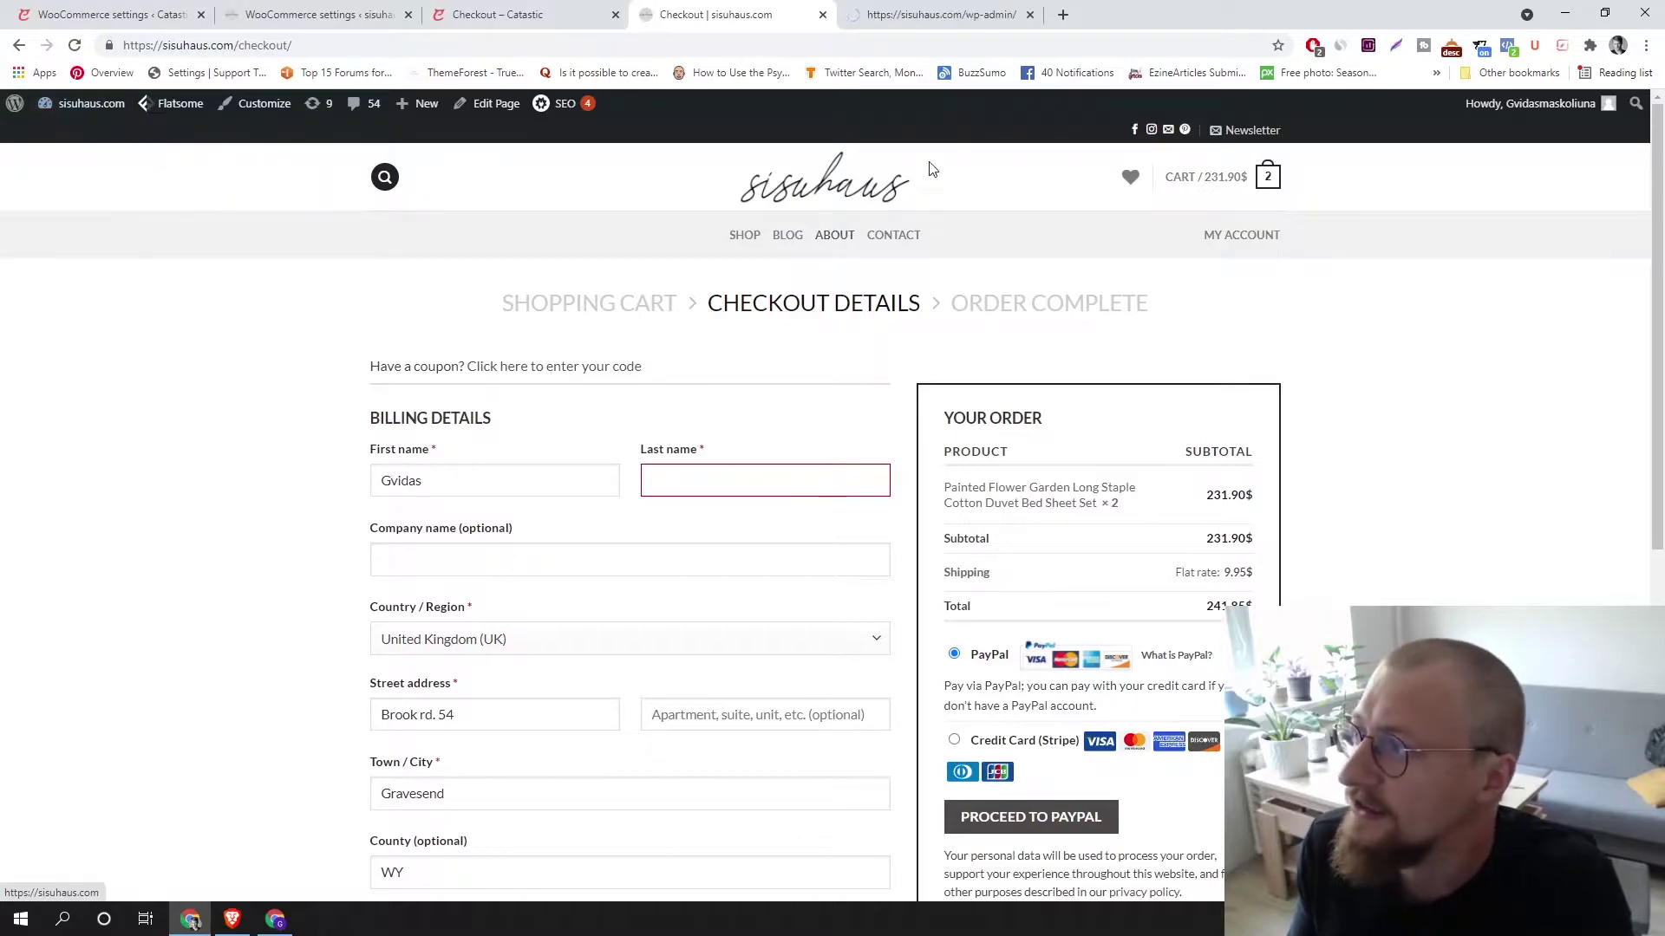
left_click(941, 14)
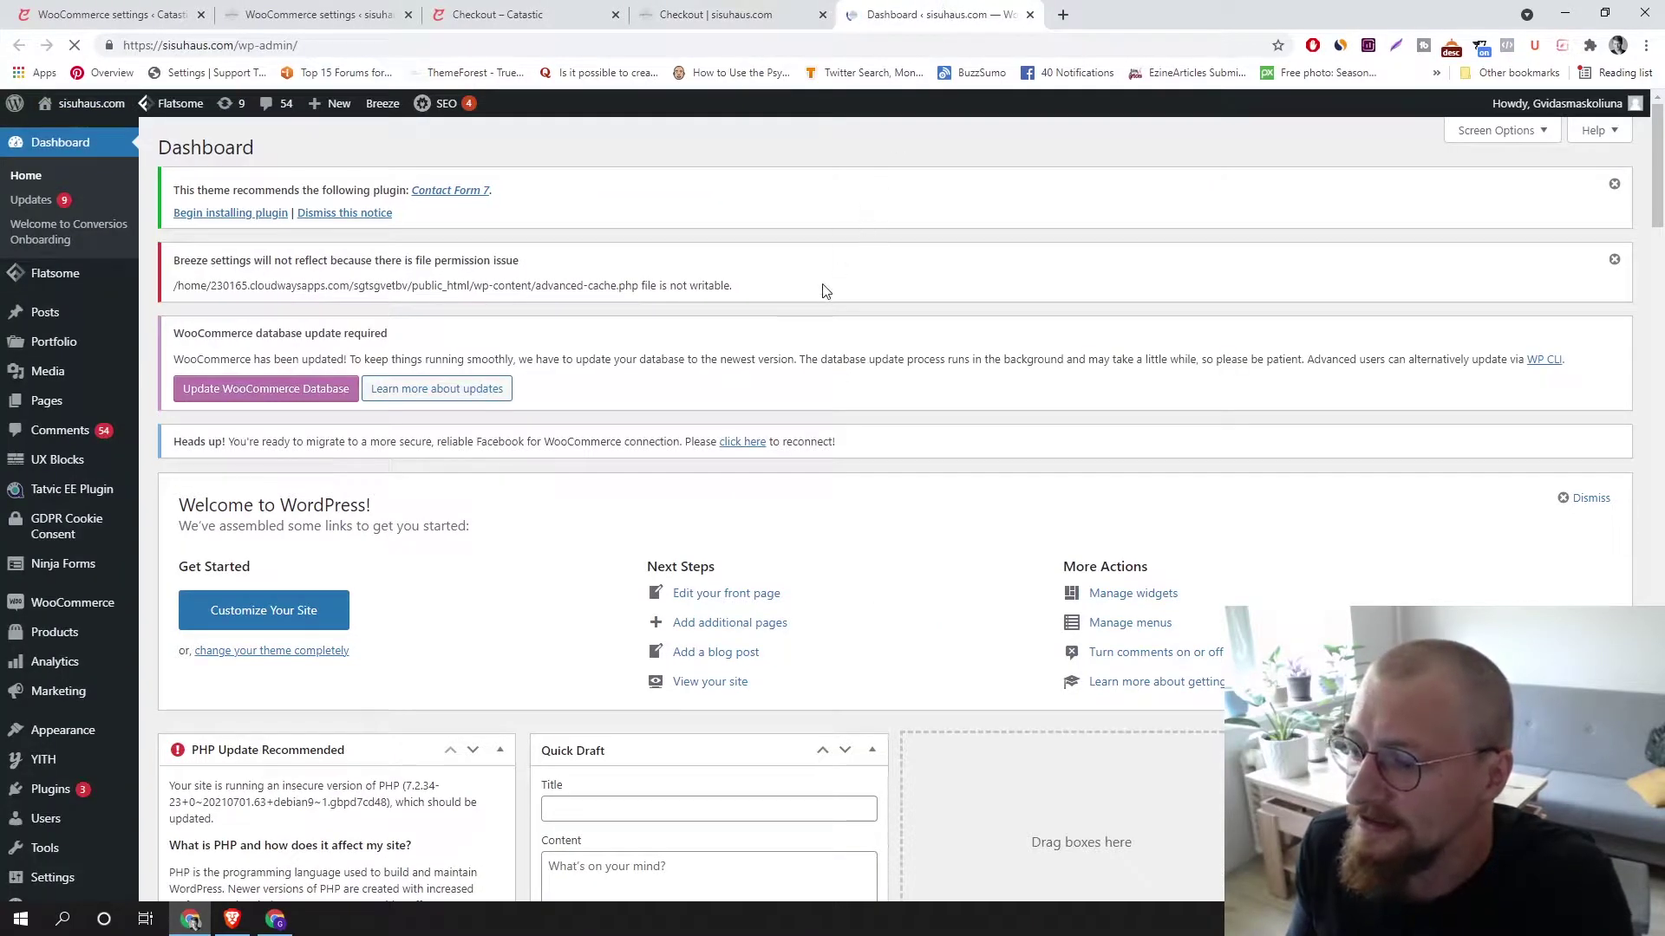
mouse_move(65, 802)
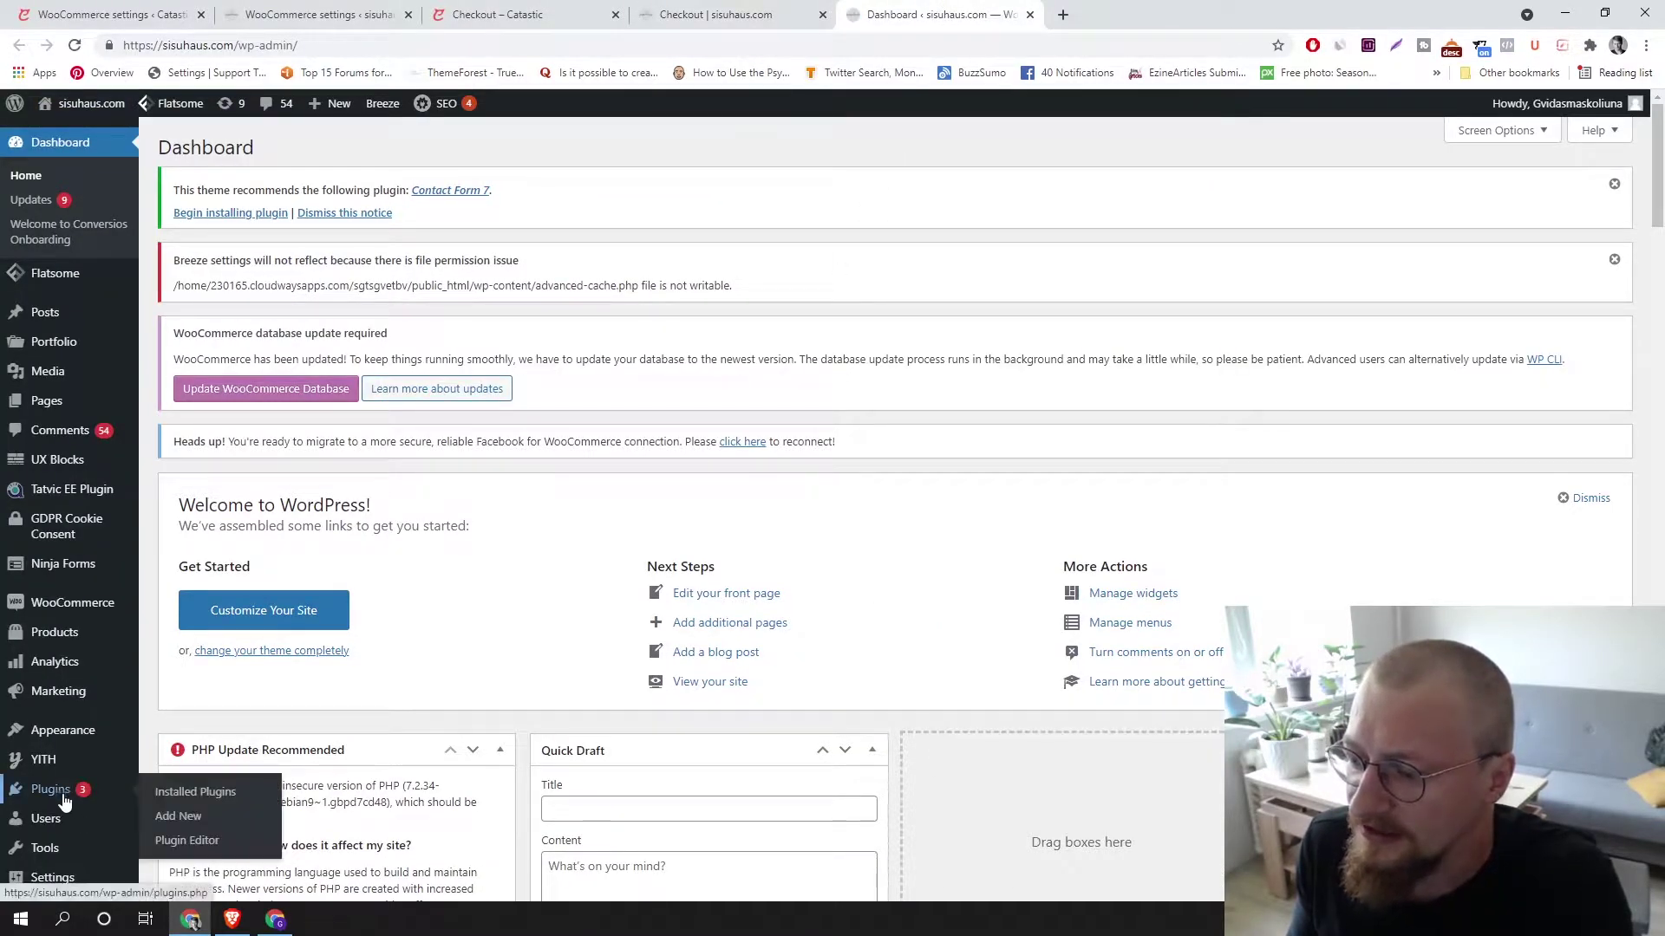
left_click(188, 824)
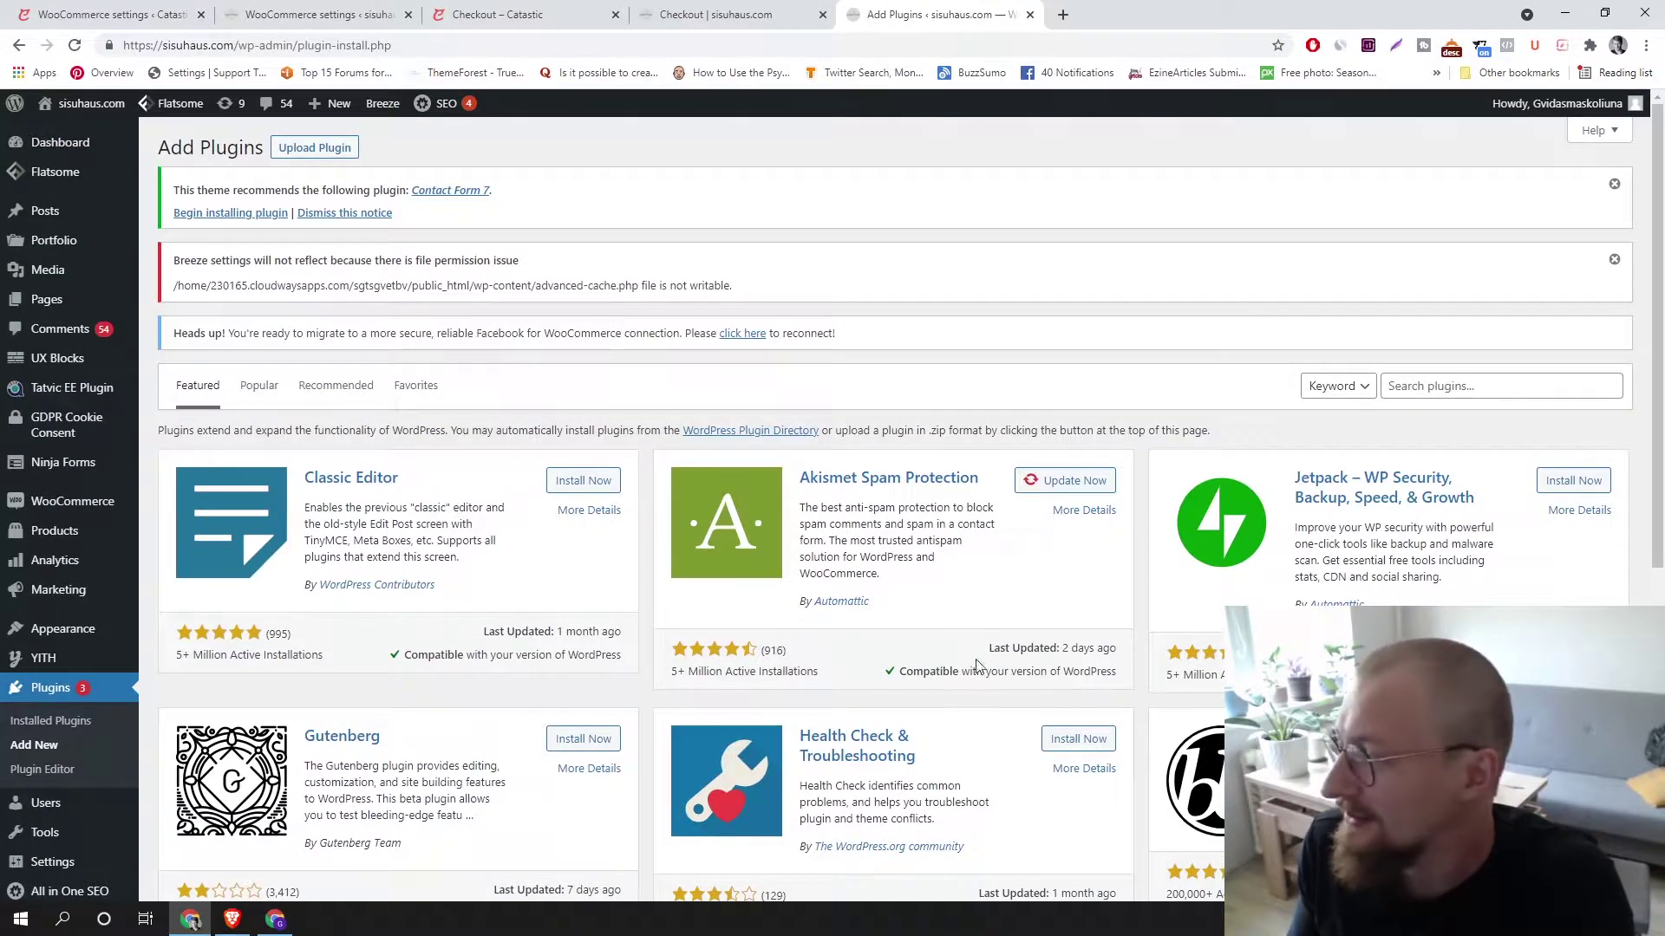
Search plugins for 'woocommerce blocks', confirm WooCommerce Blocks is active, and return to the sisuhaus checkout
left_click(1461, 387)
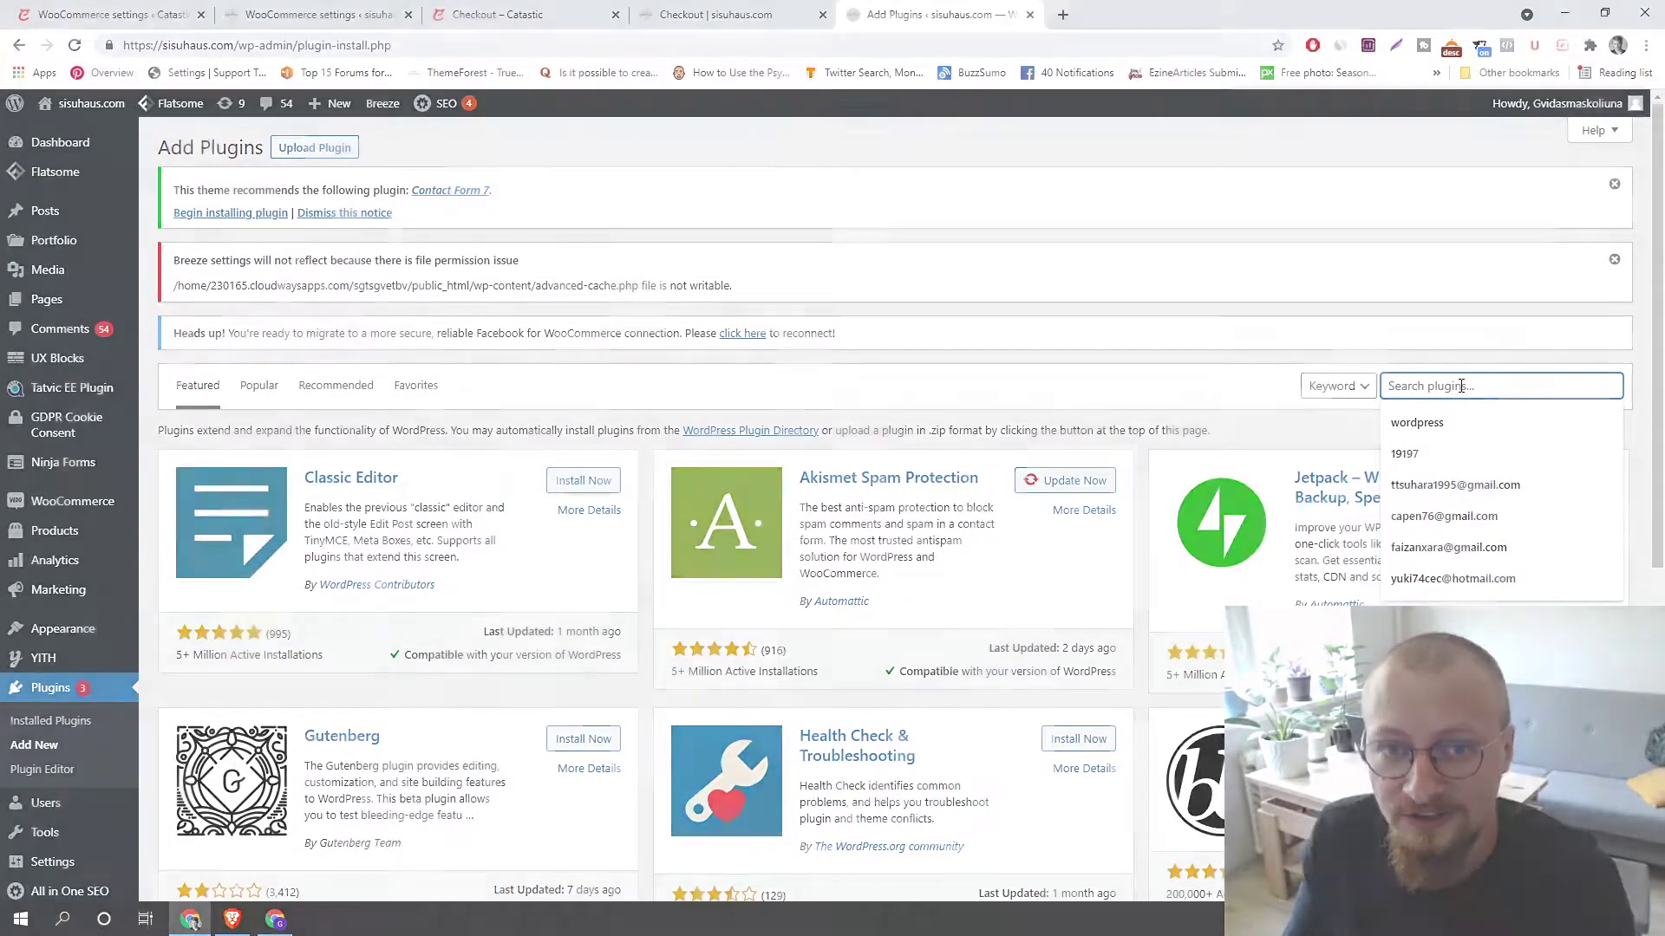
type("woocommerce blocks")
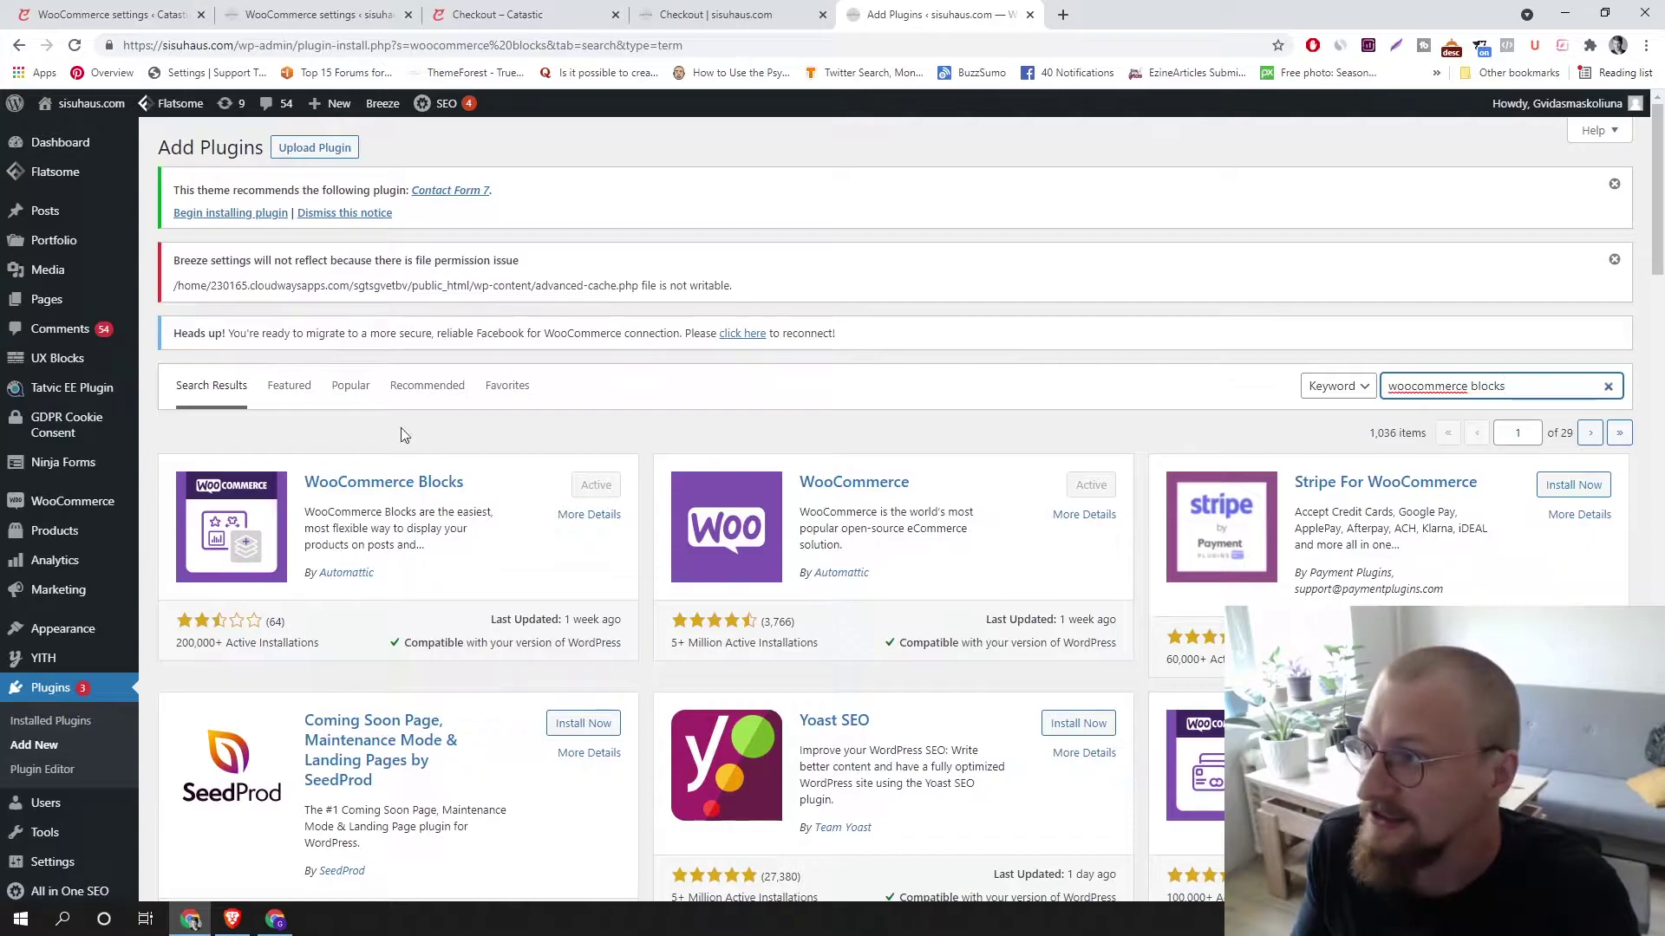
left_click(649, 15)
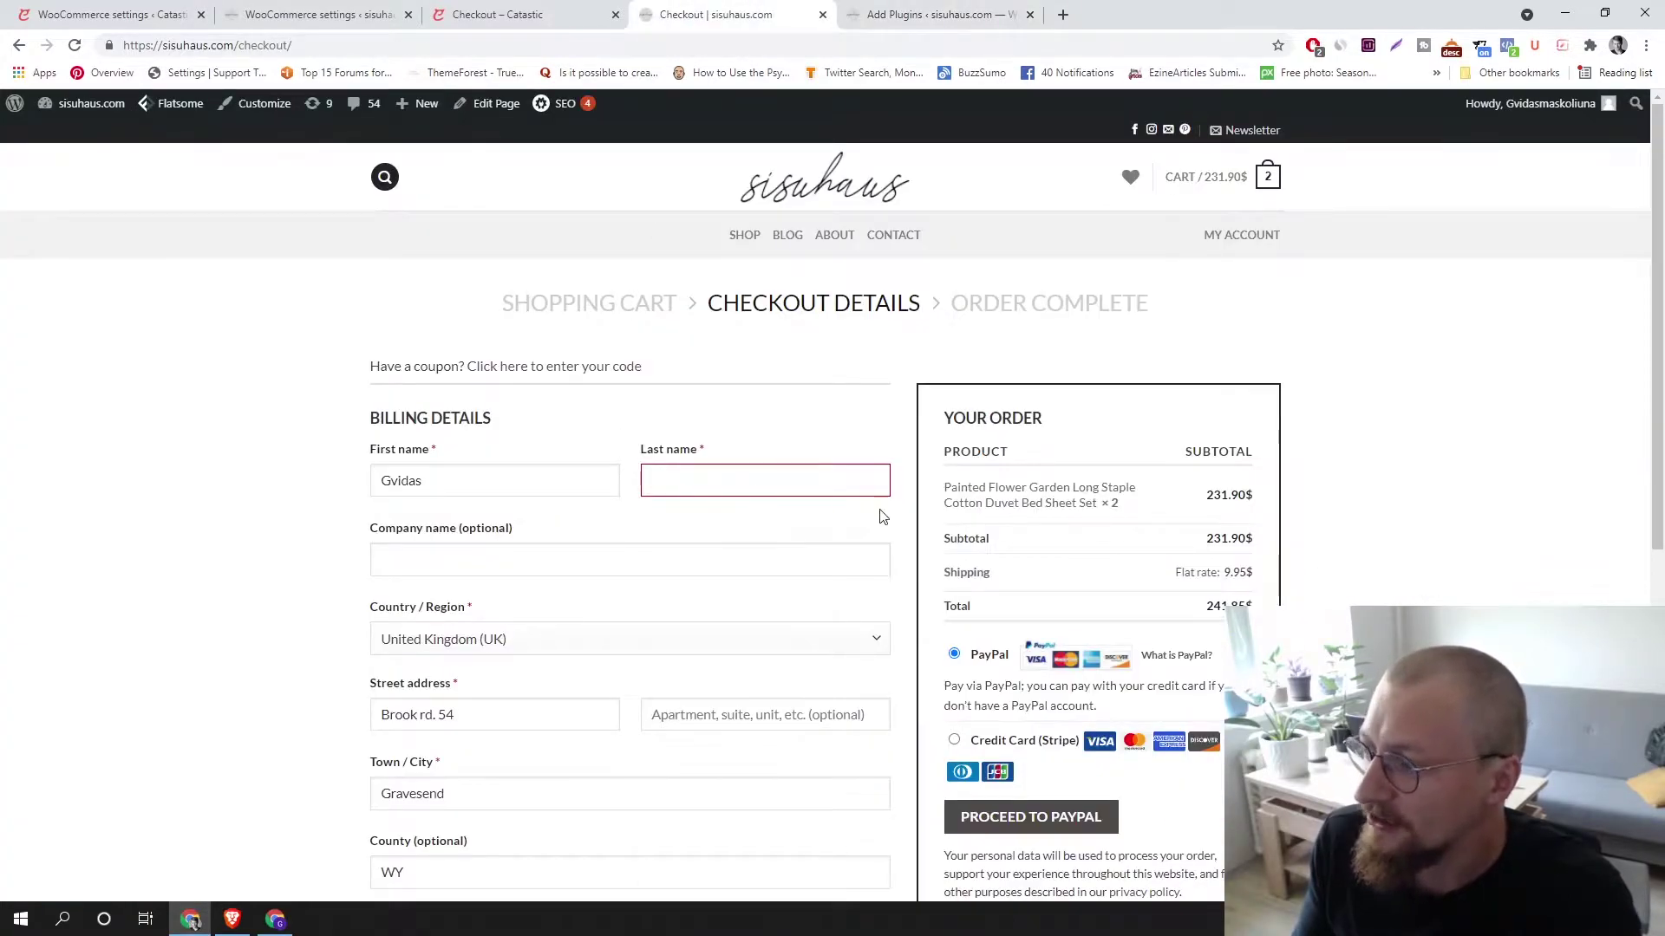
Compare the sisuhaus and Catastic checkout pages, then bring up the sisuhaus Payments settings
scroll(712, 544, "down", 1)
scroll(713, 544, "down", 2)
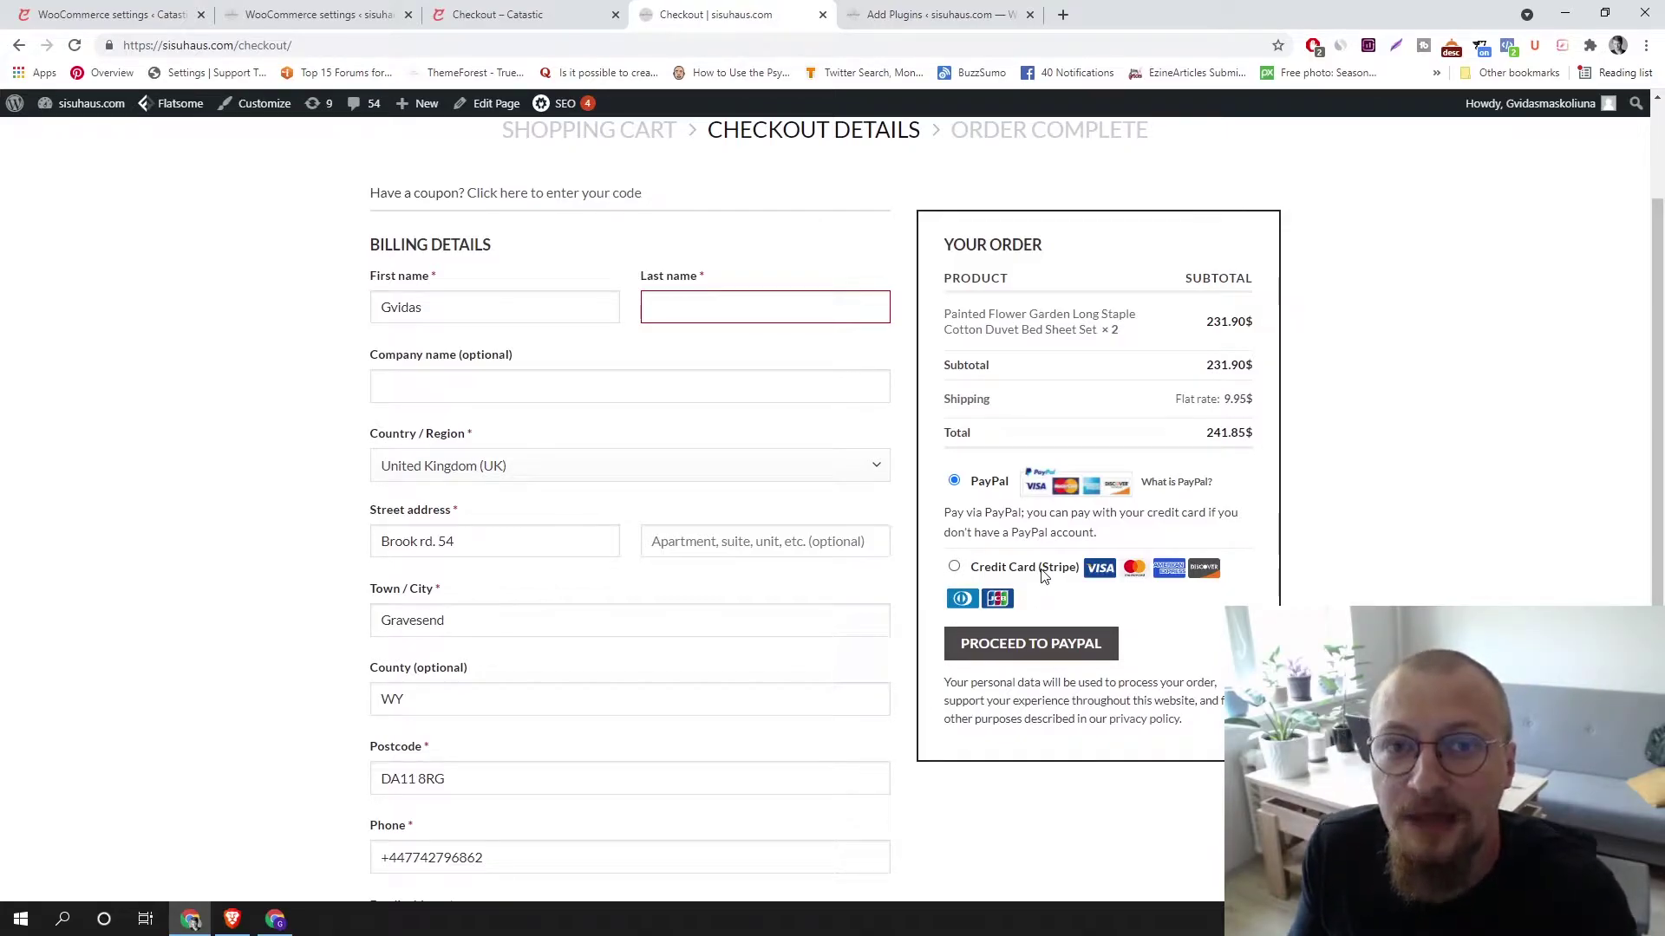
left_click(508, 9)
scroll(959, 312, "down", 10)
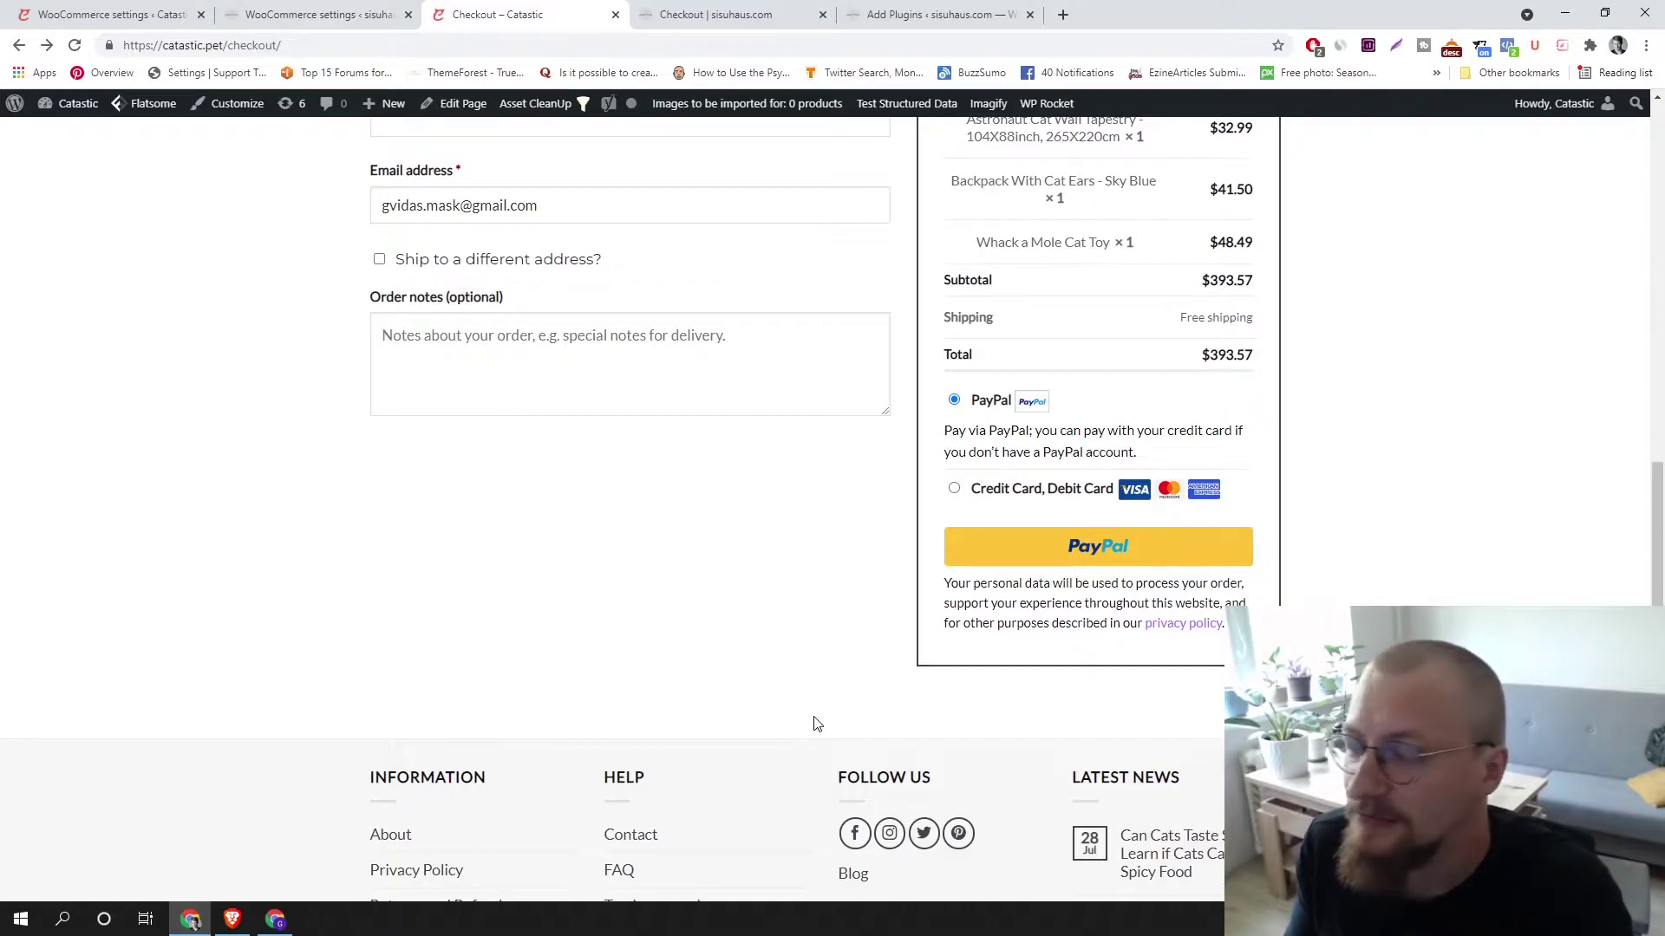
scroll(814, 706, "up", 2)
left_click(878, 7)
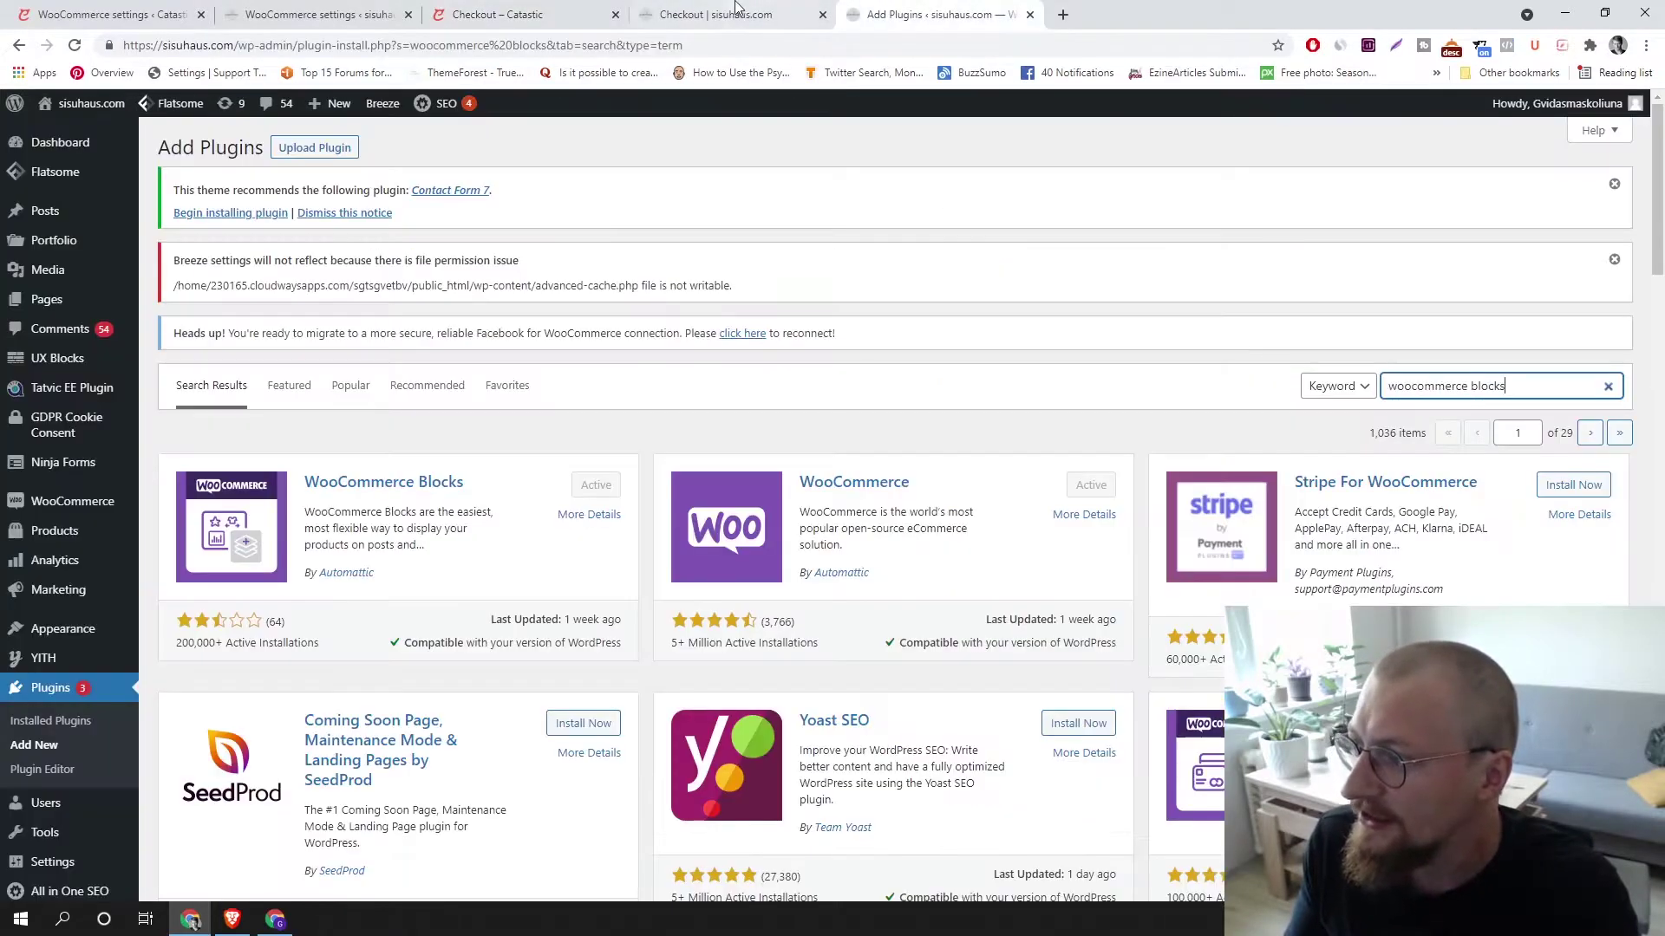
left_click(732, 12)
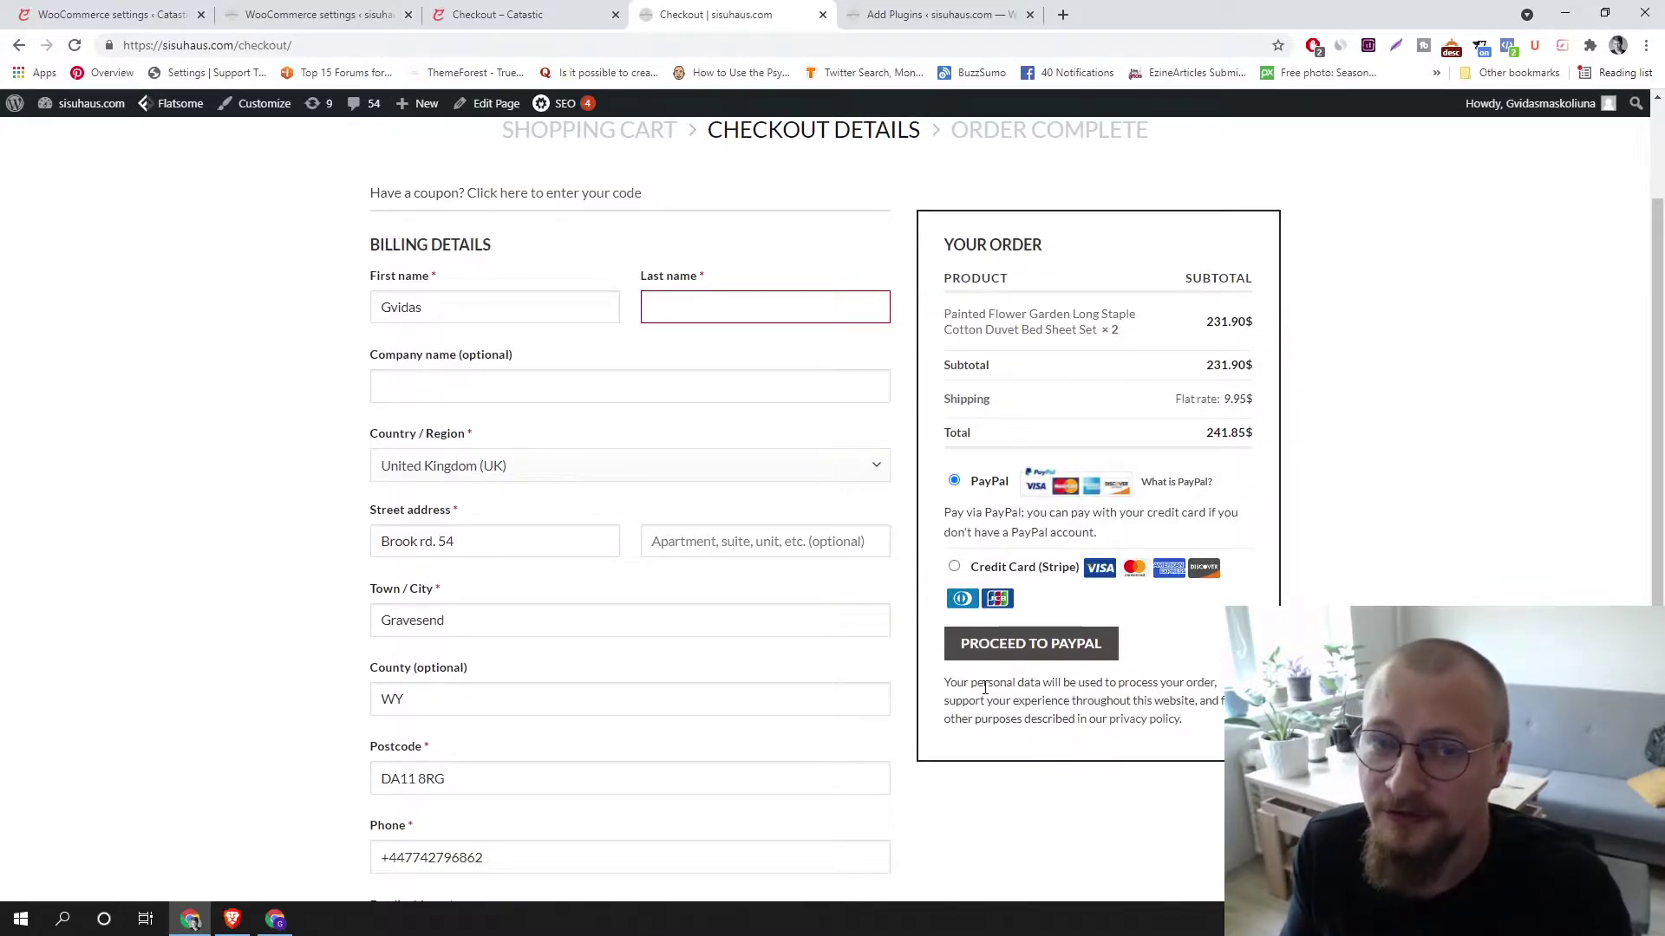
left_click(523, 12)
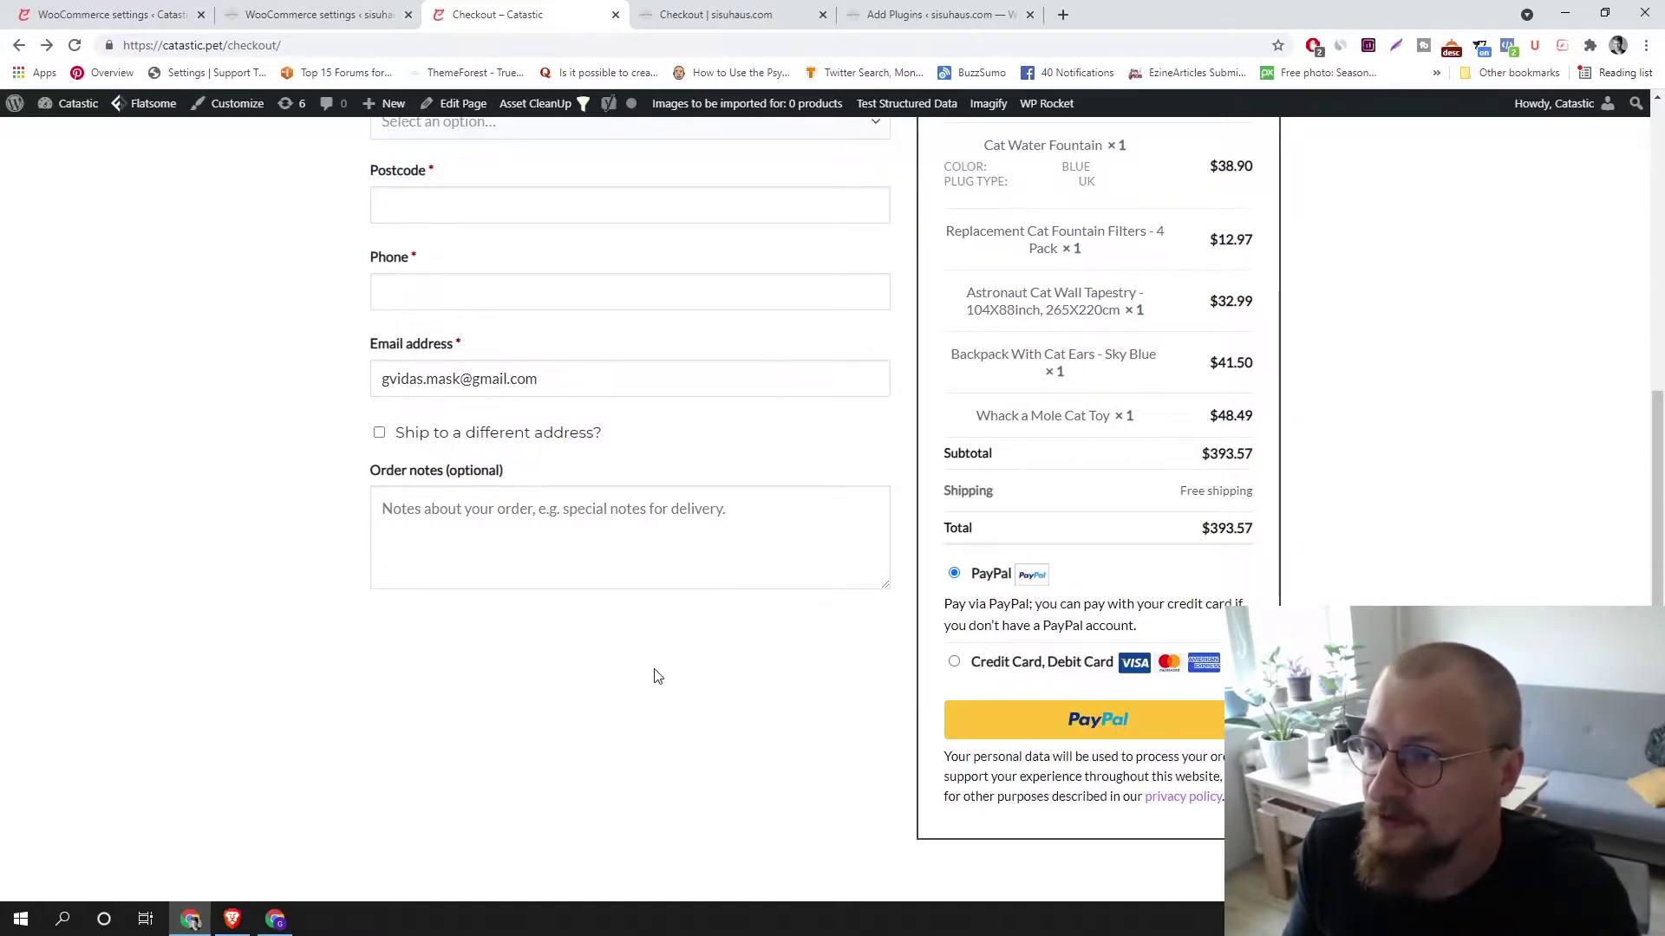
left_click(278, 8)
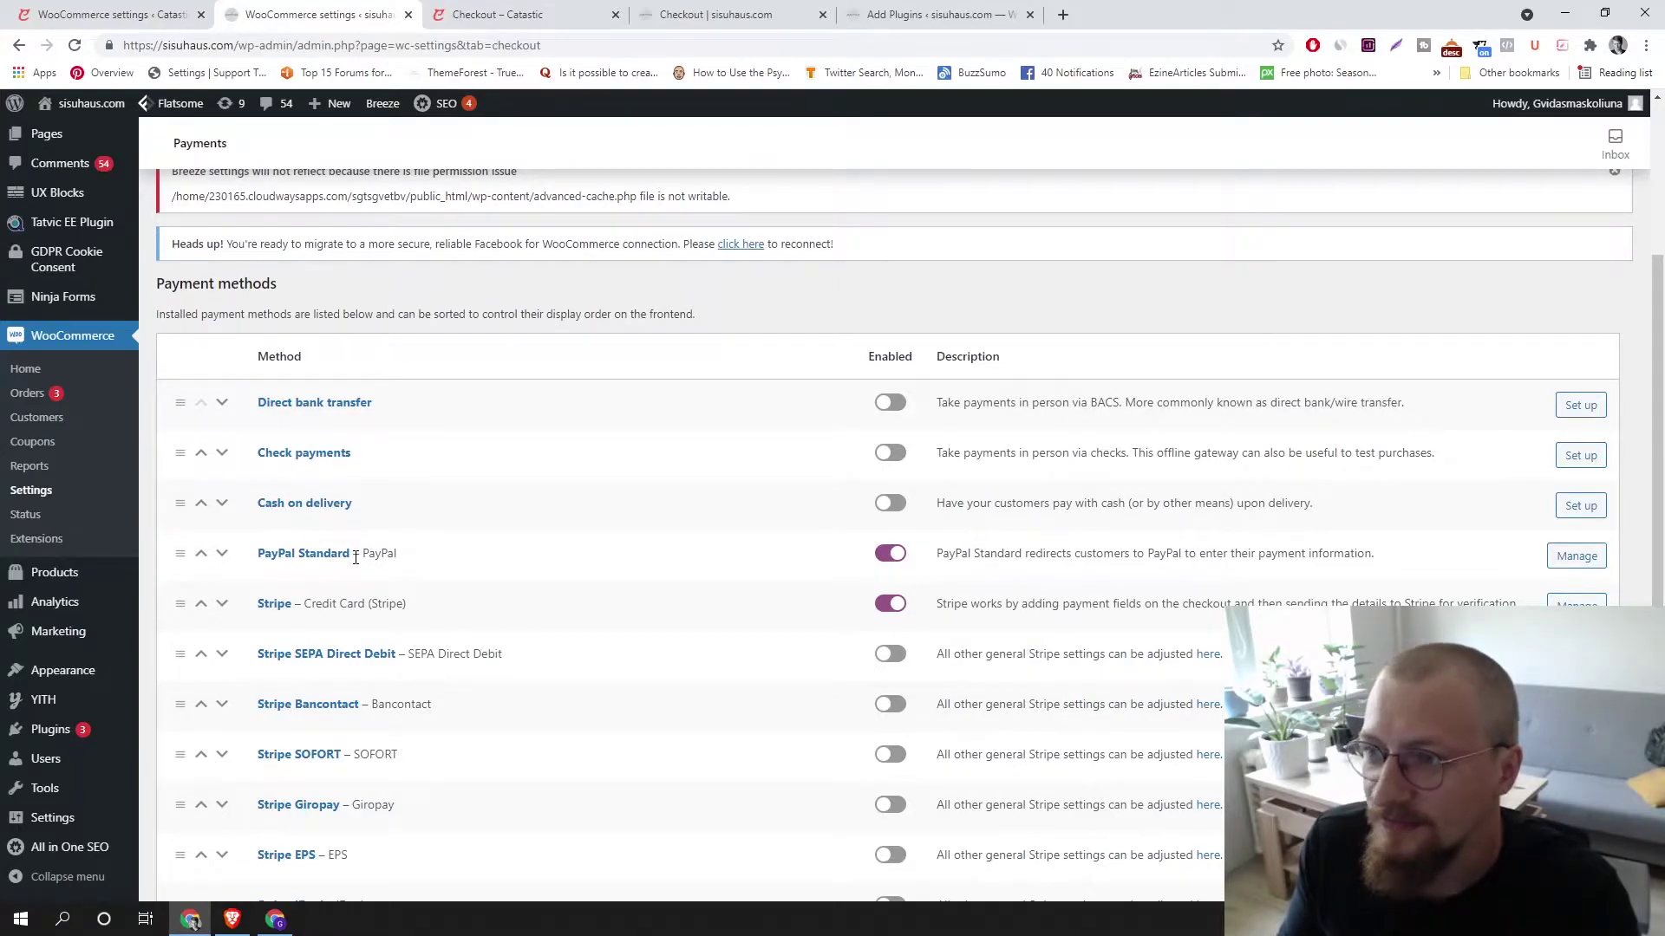
Review Catastic's Payments settings with PayPal Checkout enabled, then go back to the sisuhaus checkout
key("ctrl+shift+Tab")
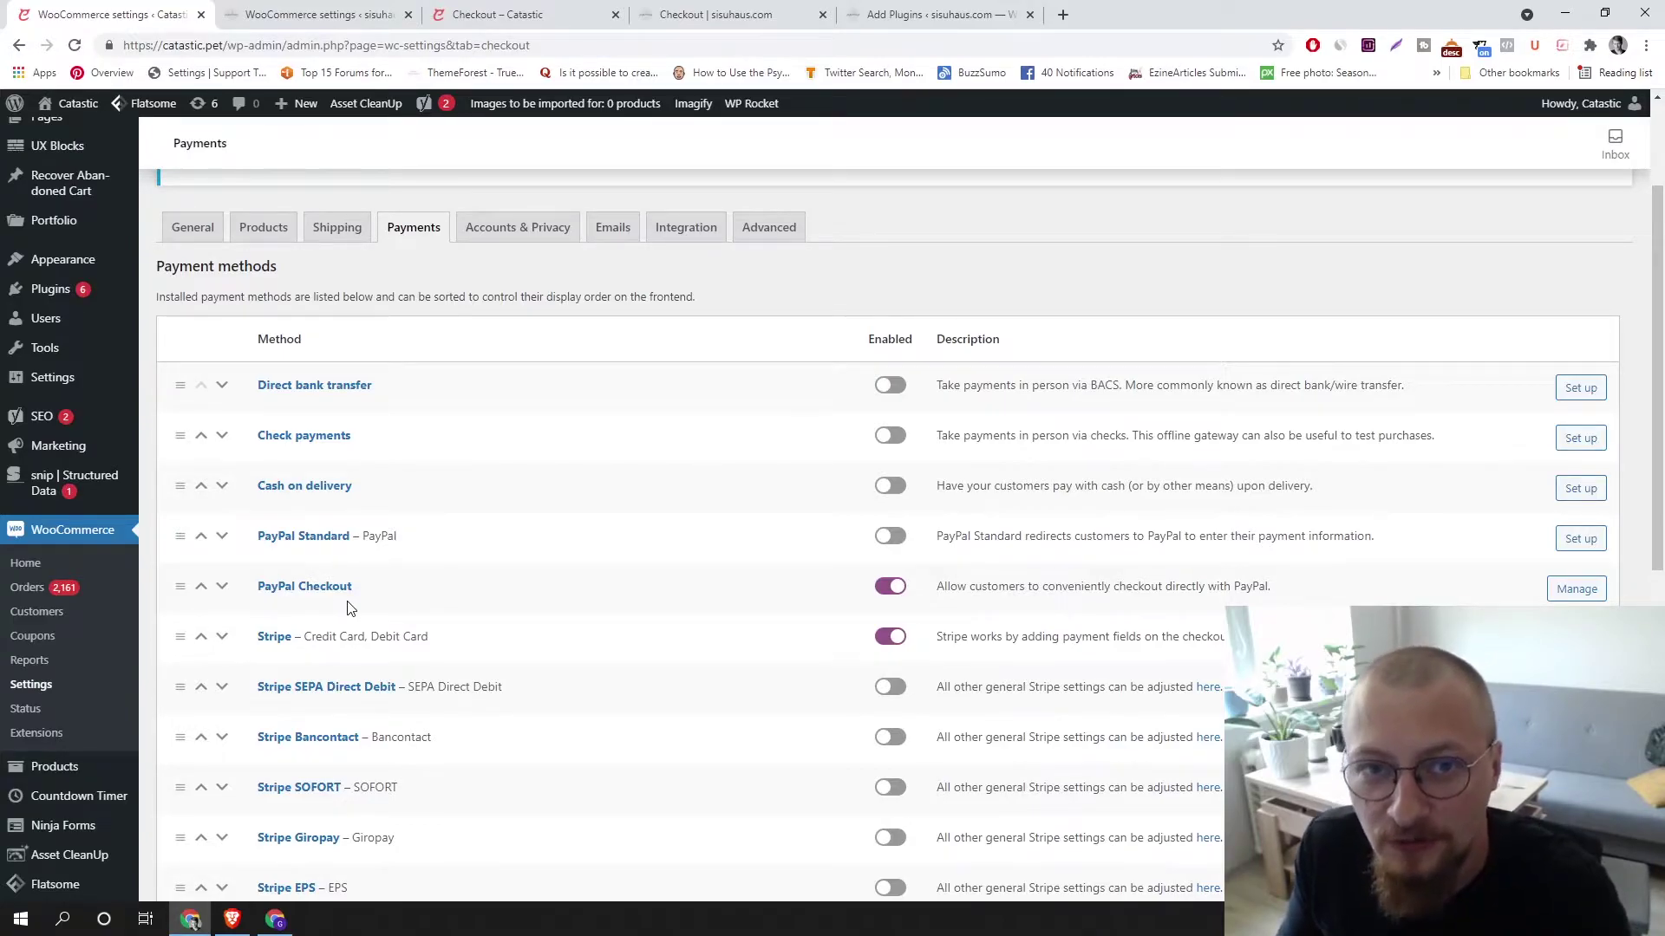
left_click(711, 16)
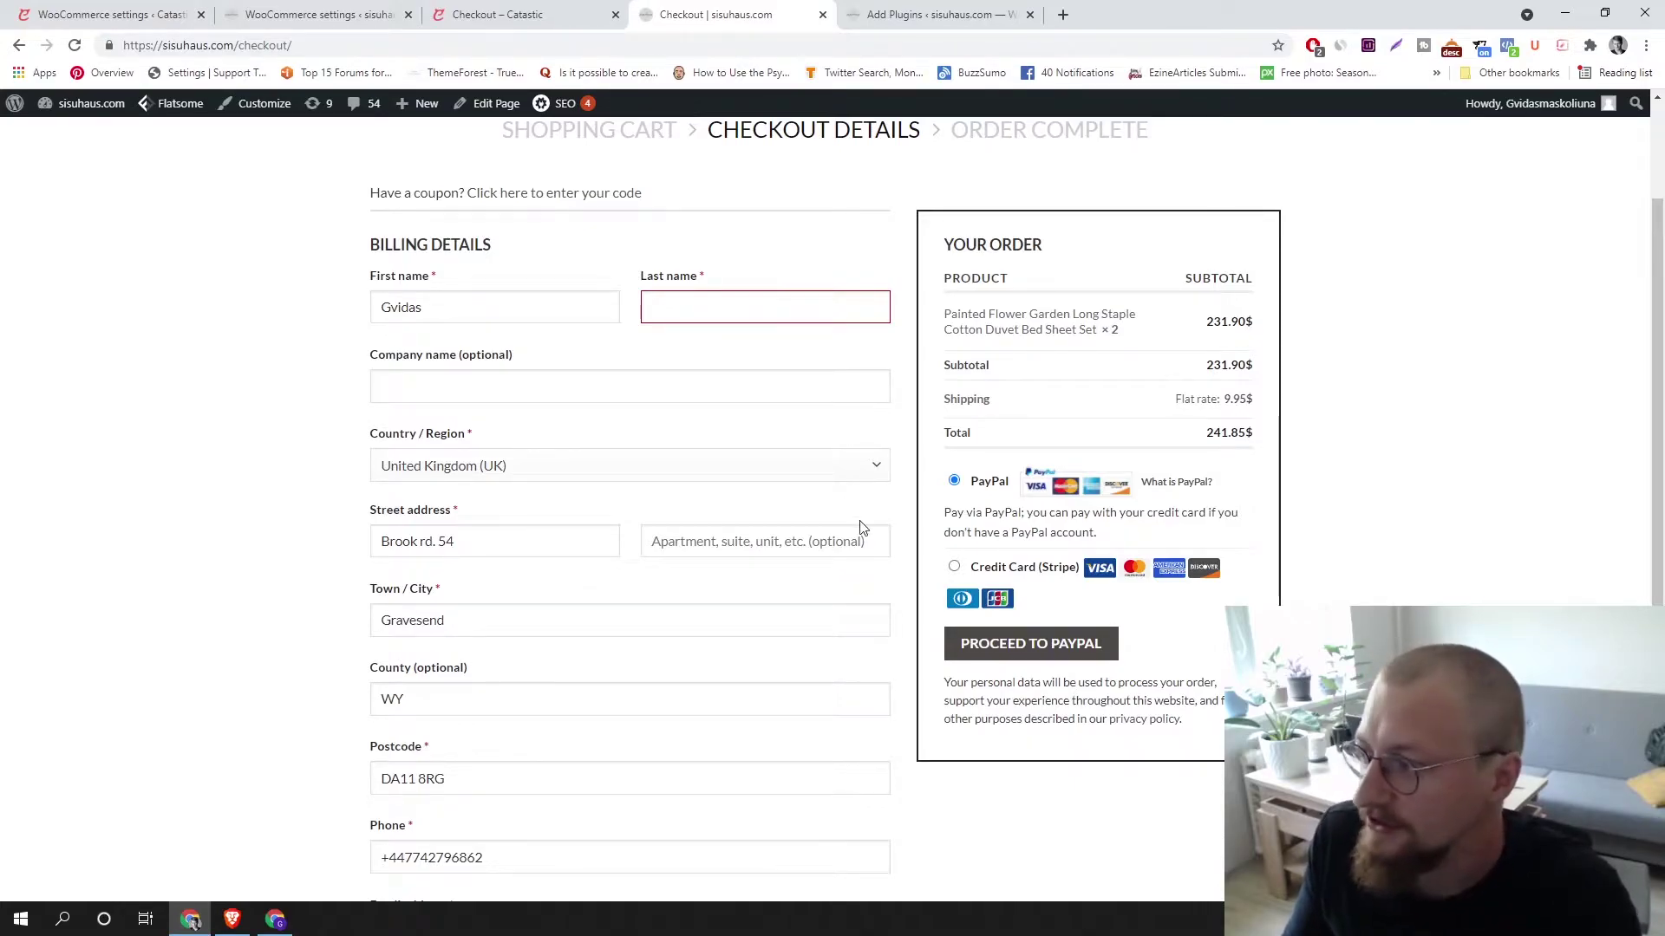
From Pages > All Pages, open the Checkout page in the block editor
scroll(921, 484, "up", 2)
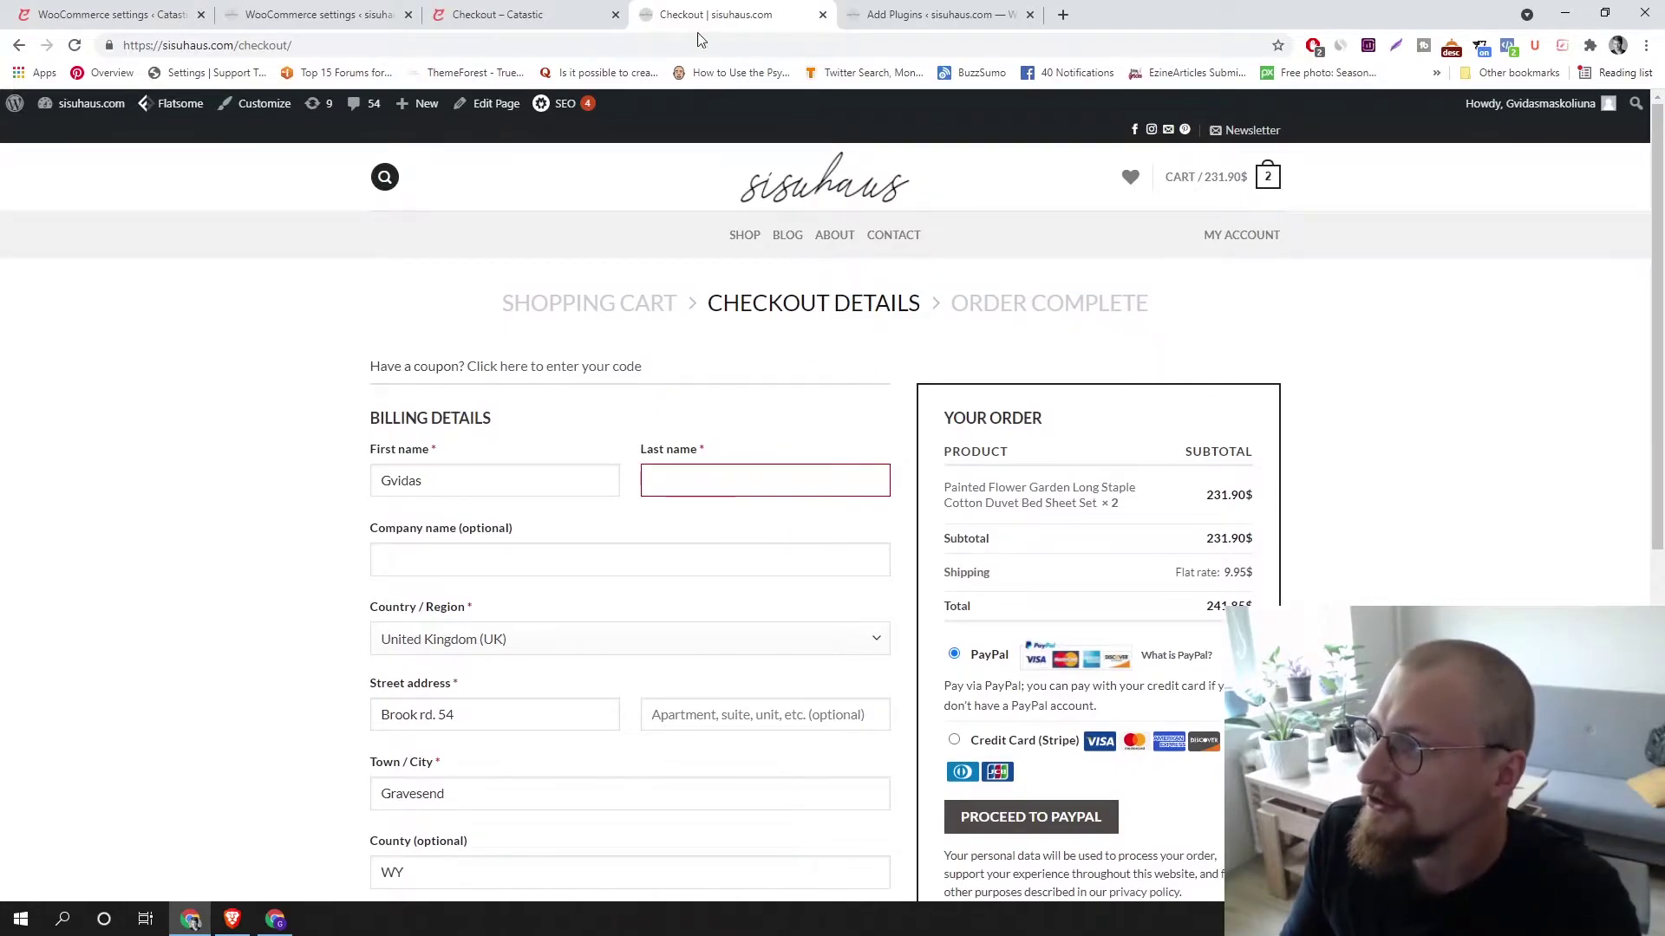
left_click(943, 12)
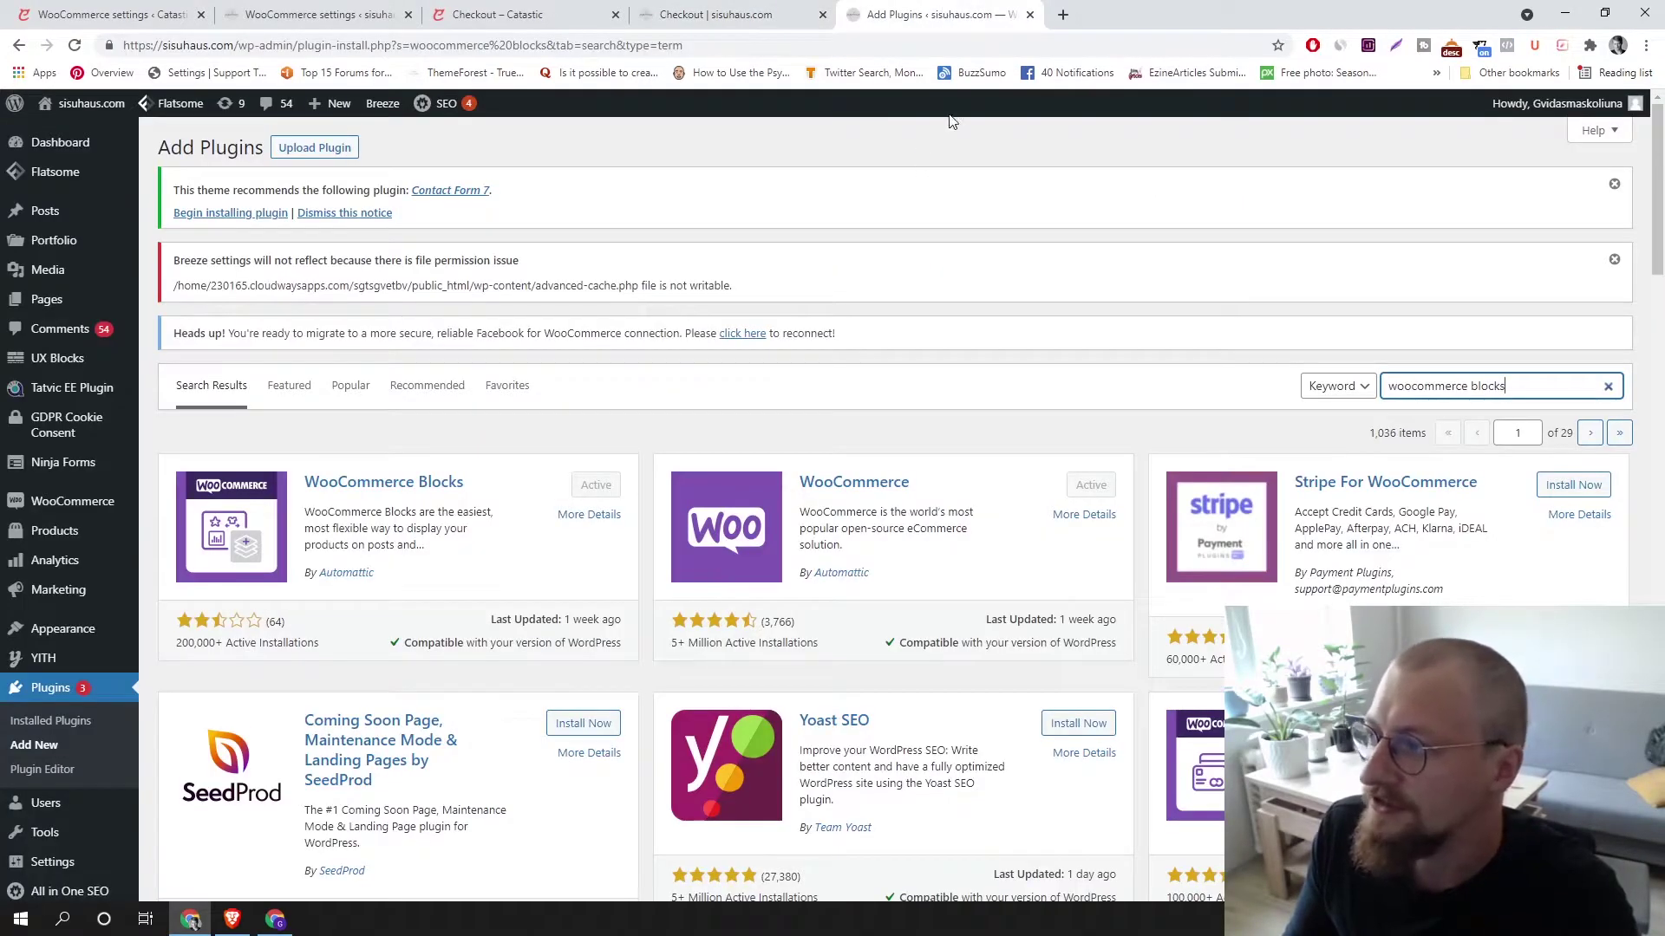
mouse_move(90, 305)
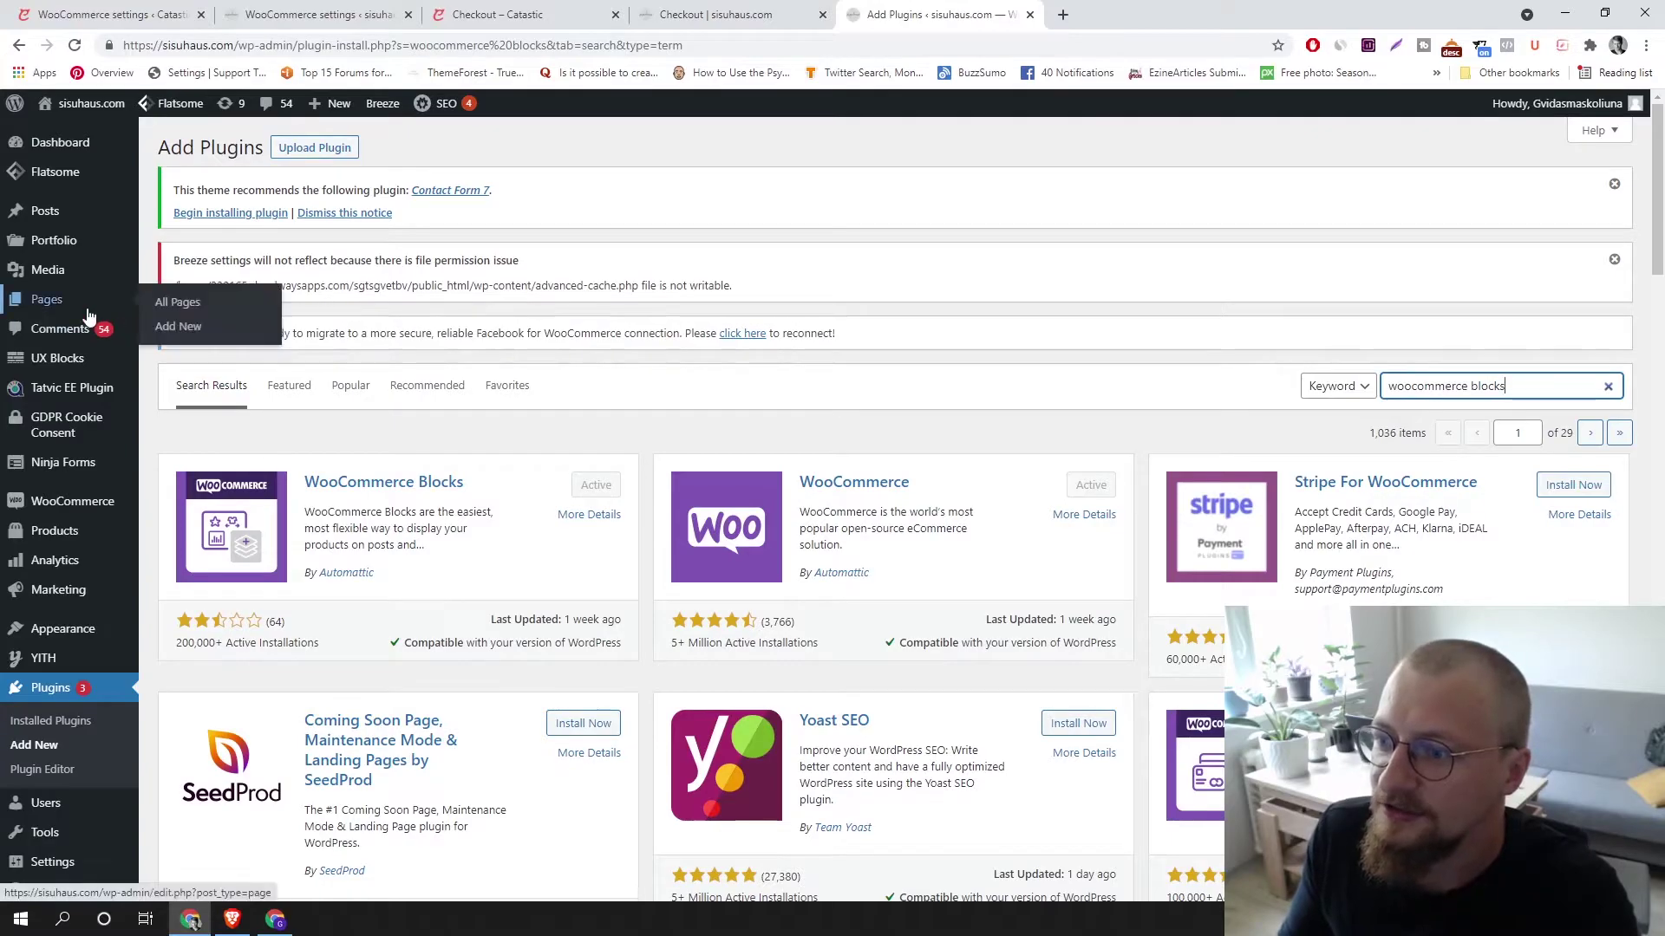
left_click(194, 305)
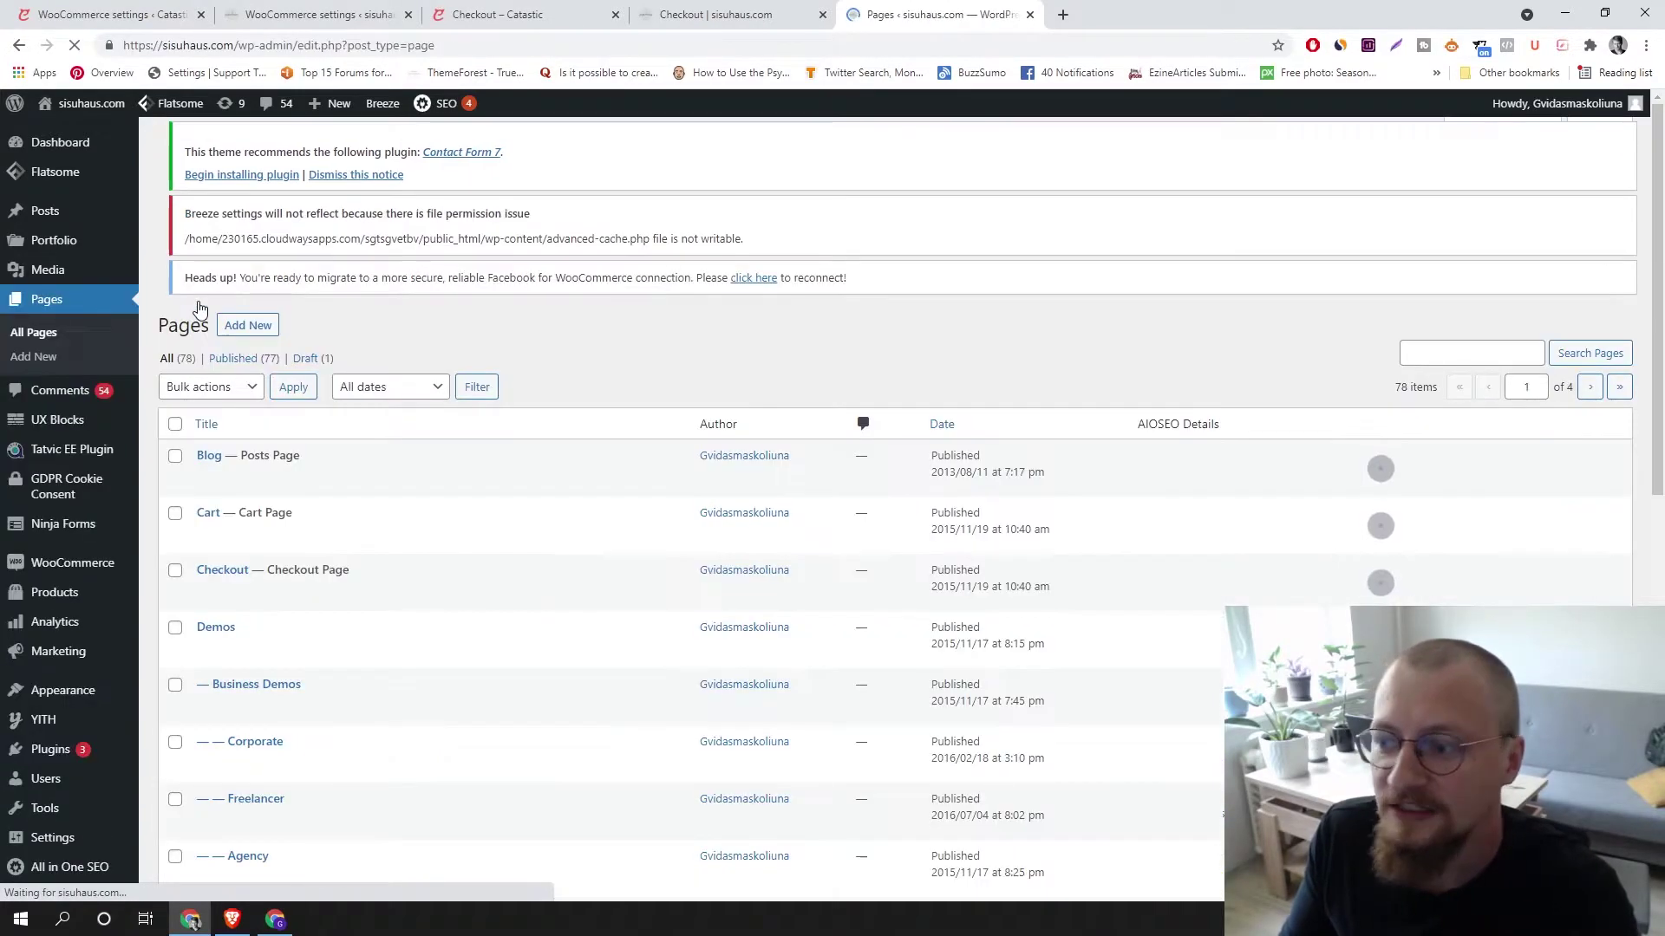
scroll(476, 338, "down", 1)
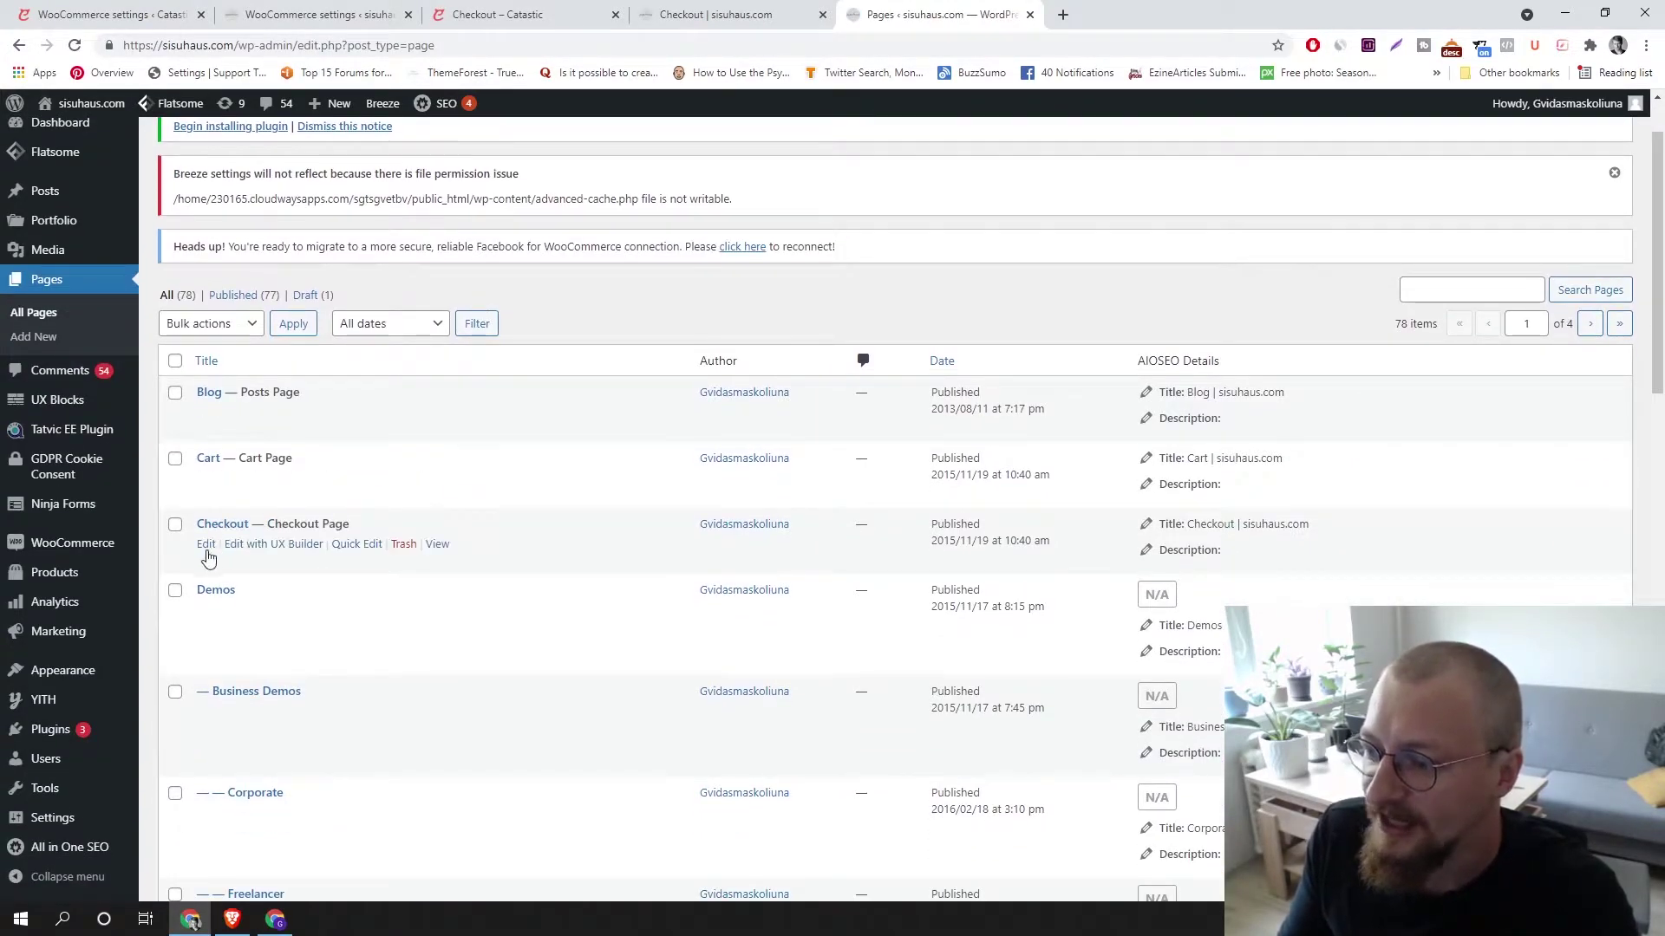
left_click(207, 546)
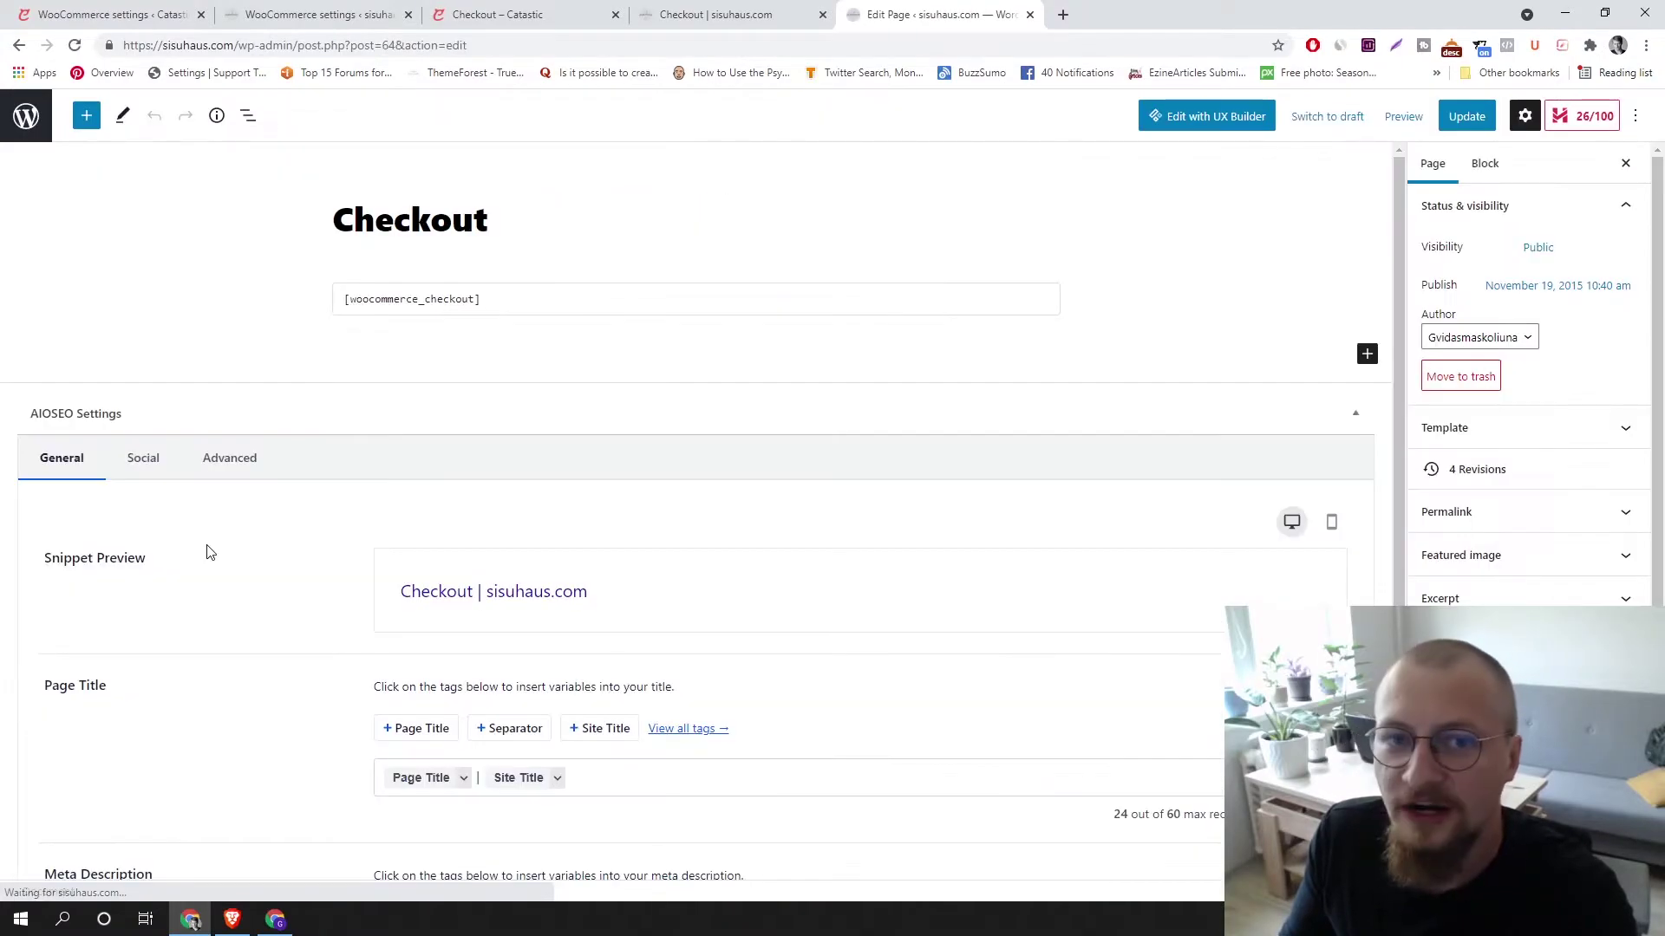
Delete the [woocommerce_checkout] shortcode from the Checkout page
triple_click(540, 300)
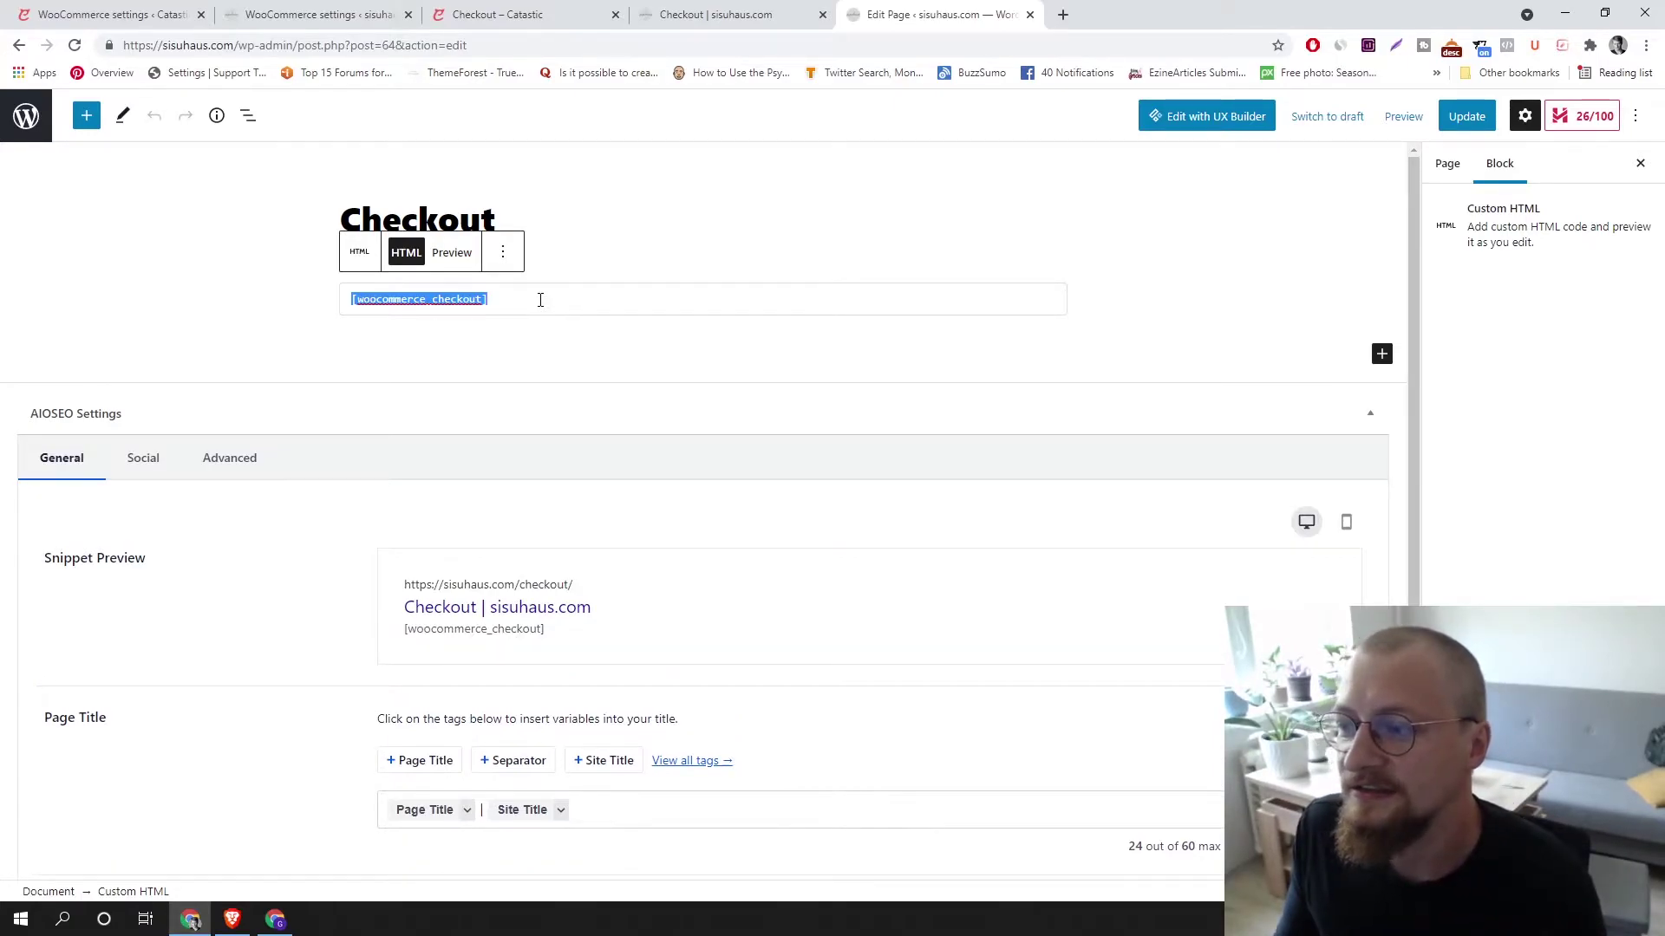
key("BackSpace")
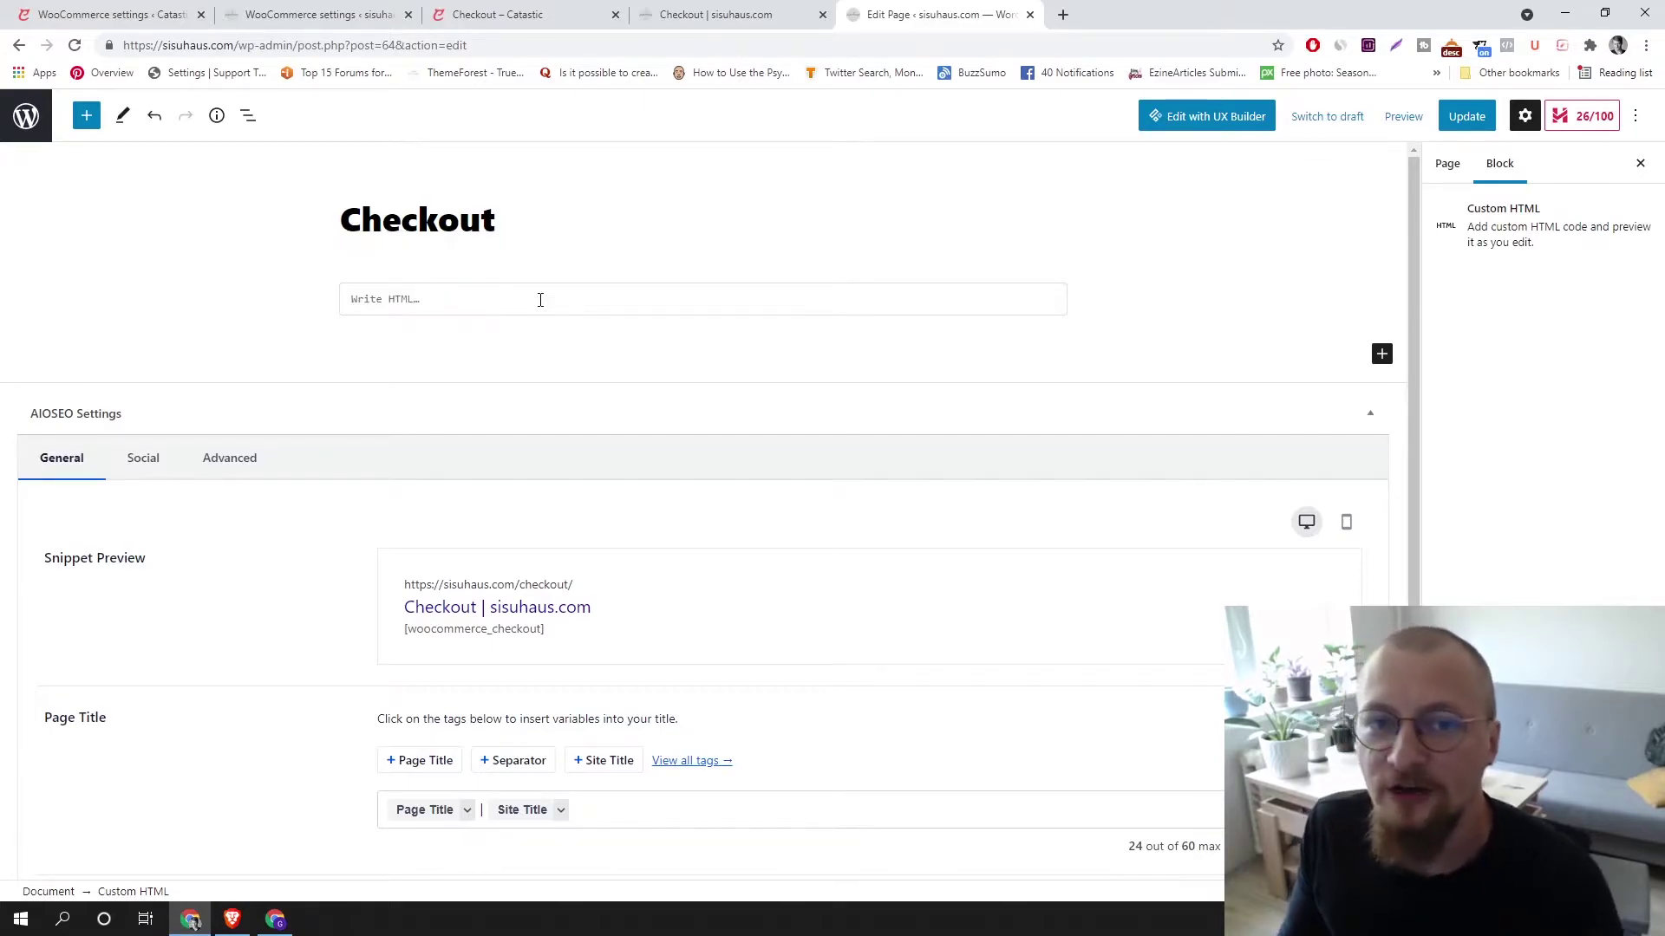
left_click(299, 325)
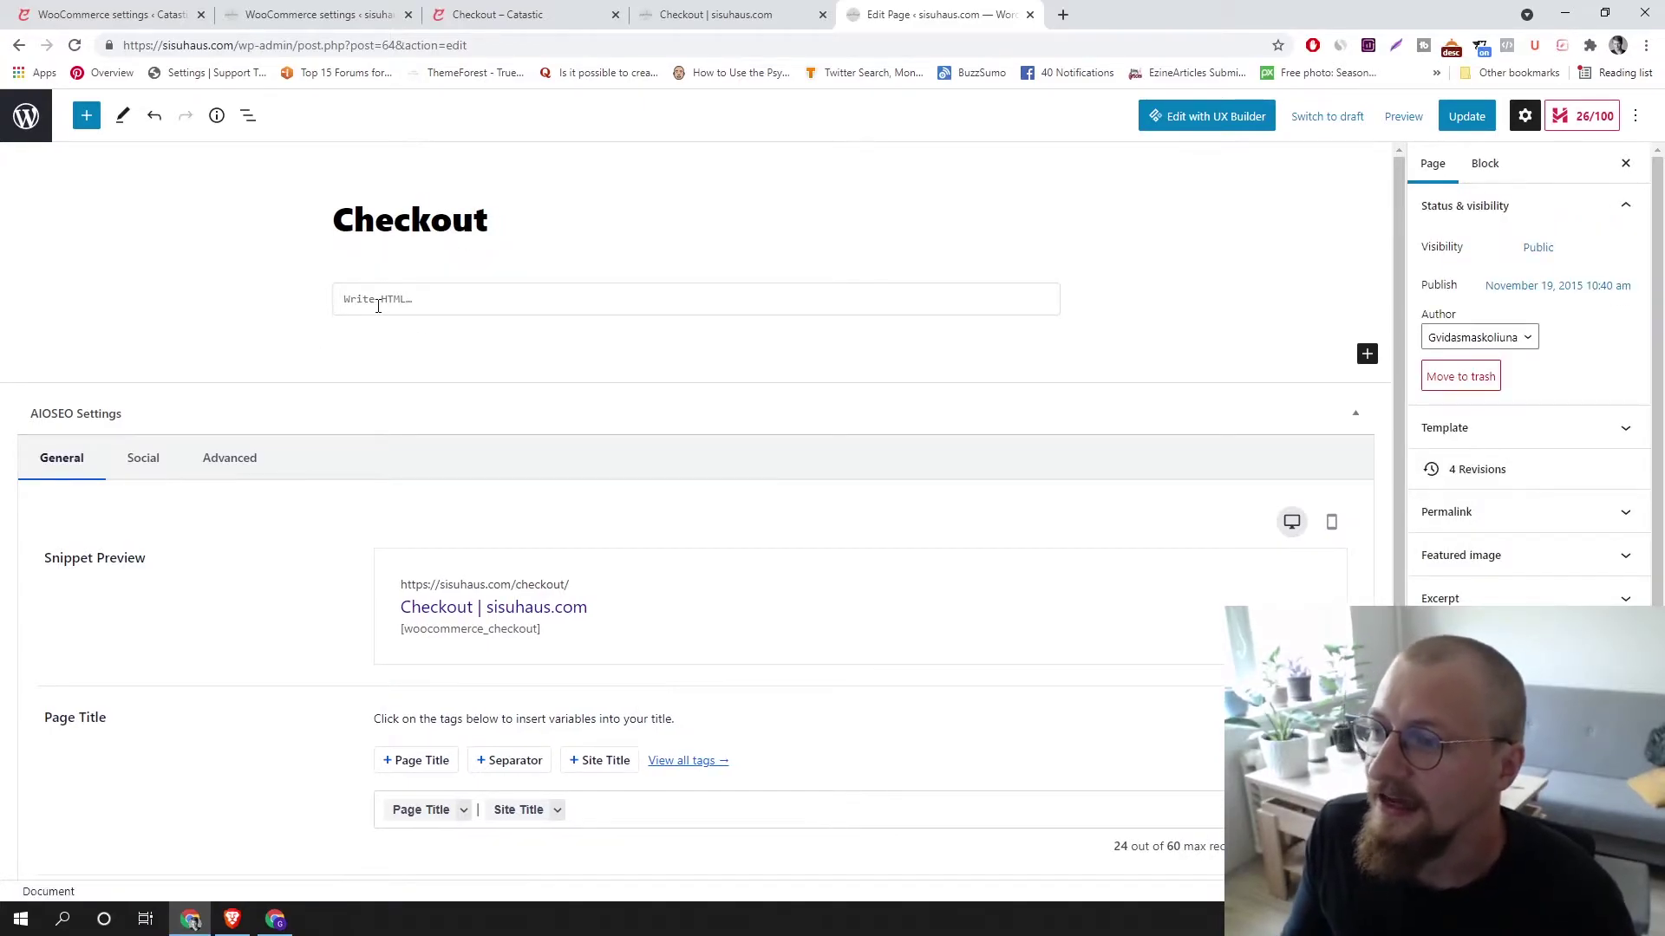
left_click(353, 356)
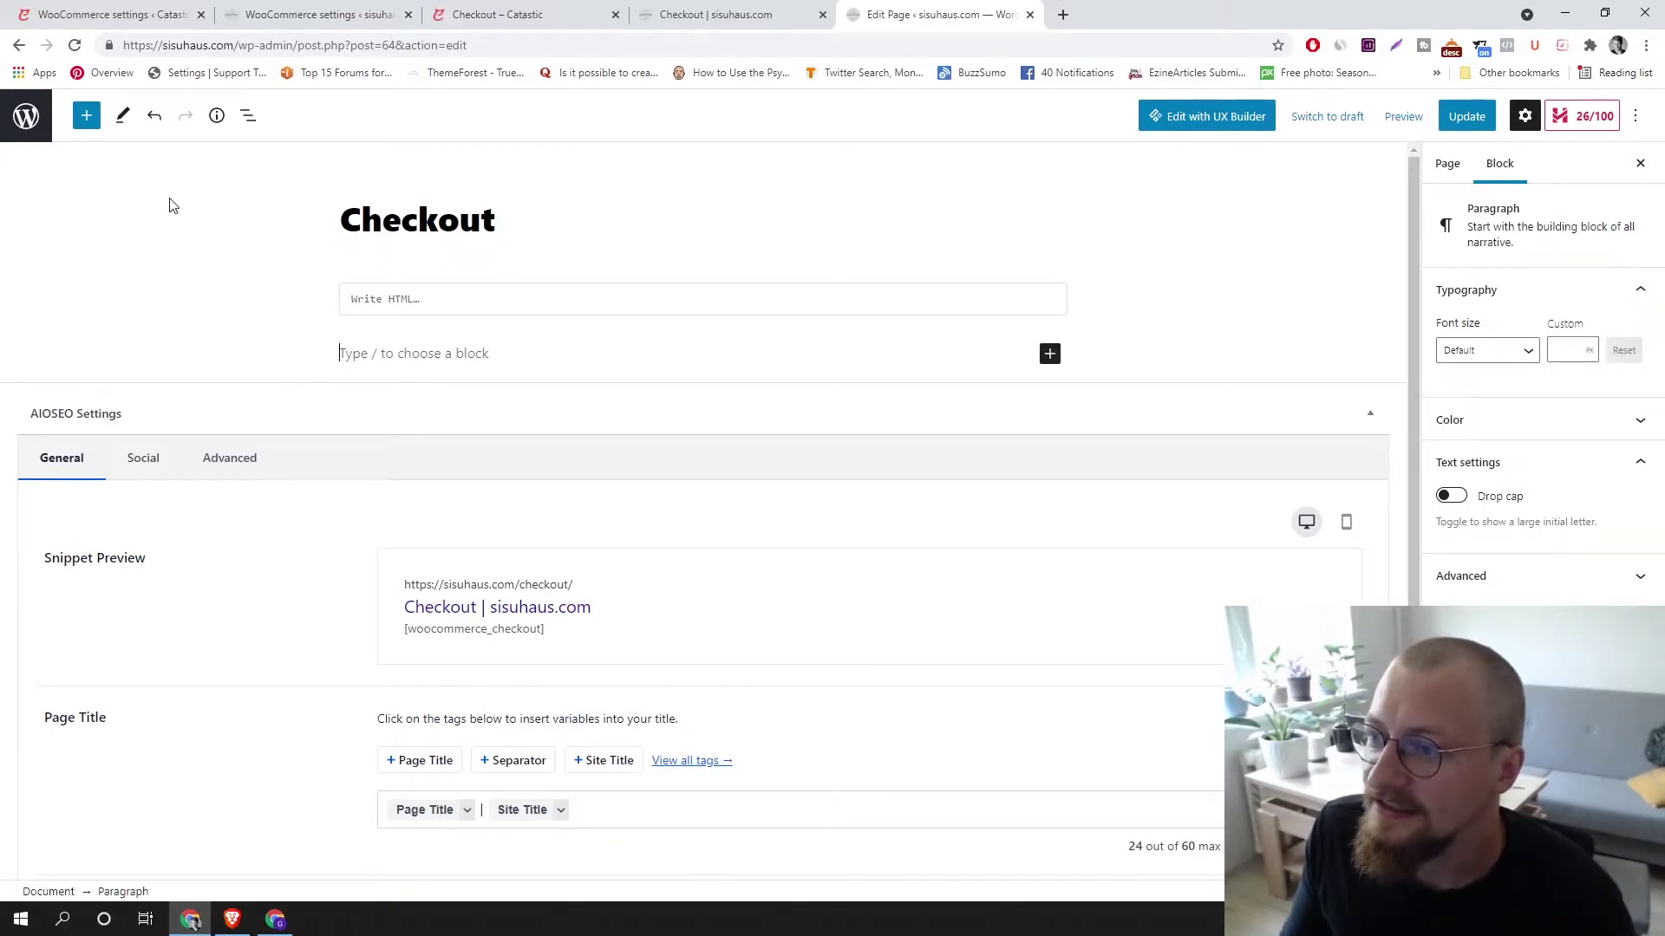
Insert the WooCommerce Checkout block from the block inserter and update the page
left_click(87, 116)
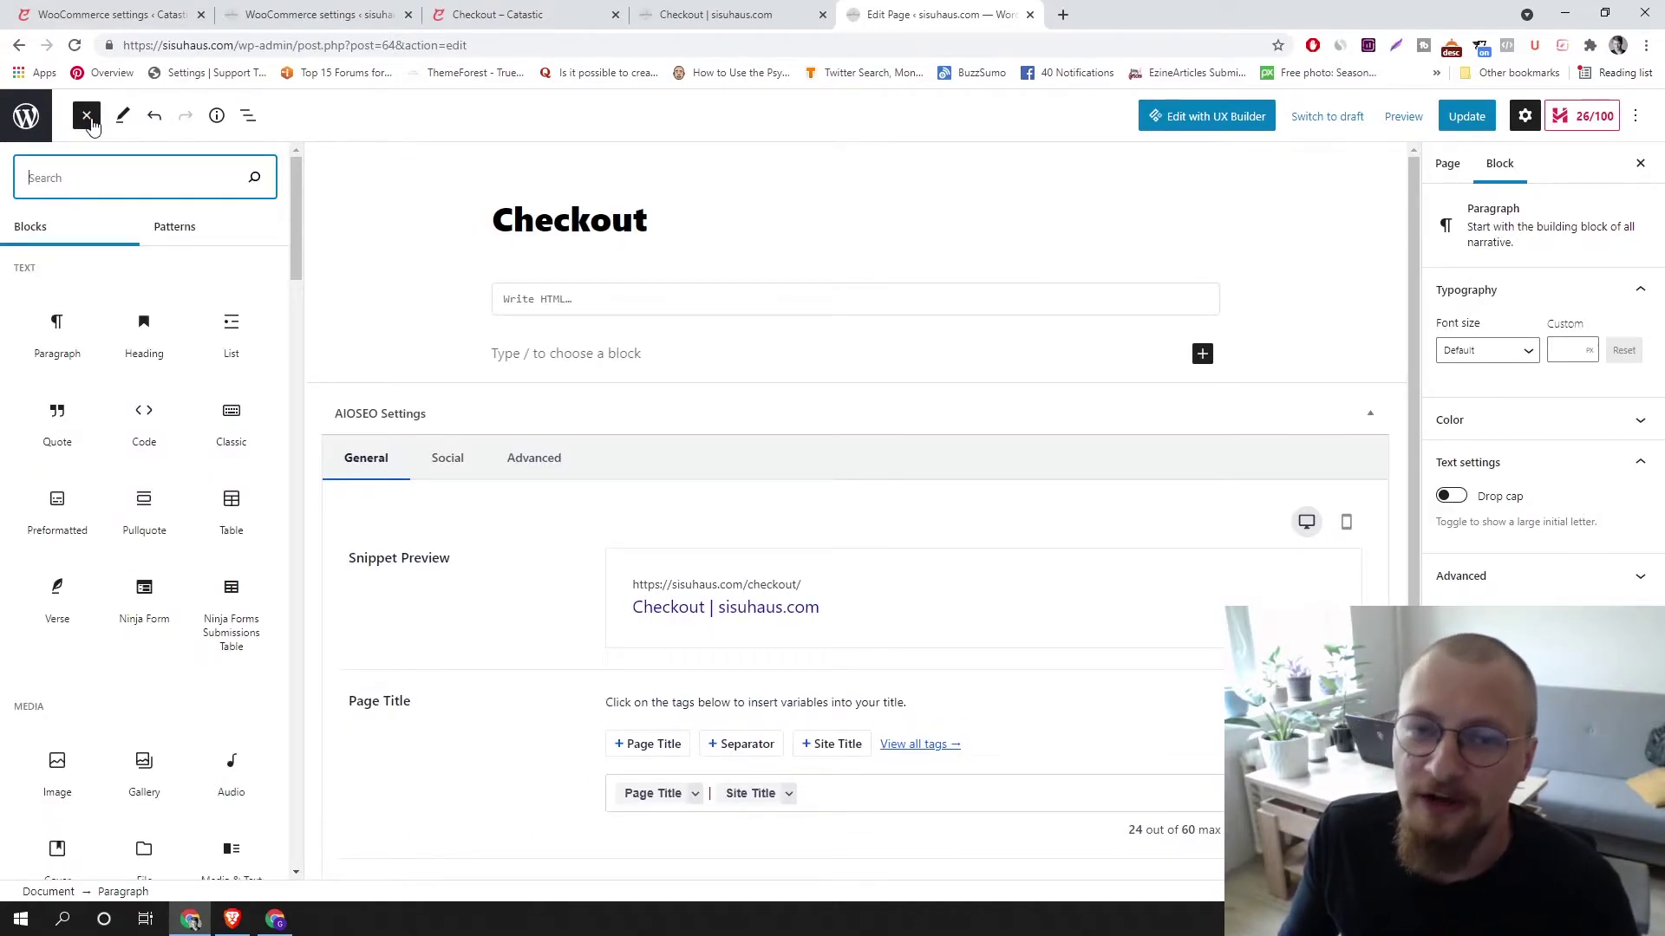
scroll(175, 315, "down", 15)
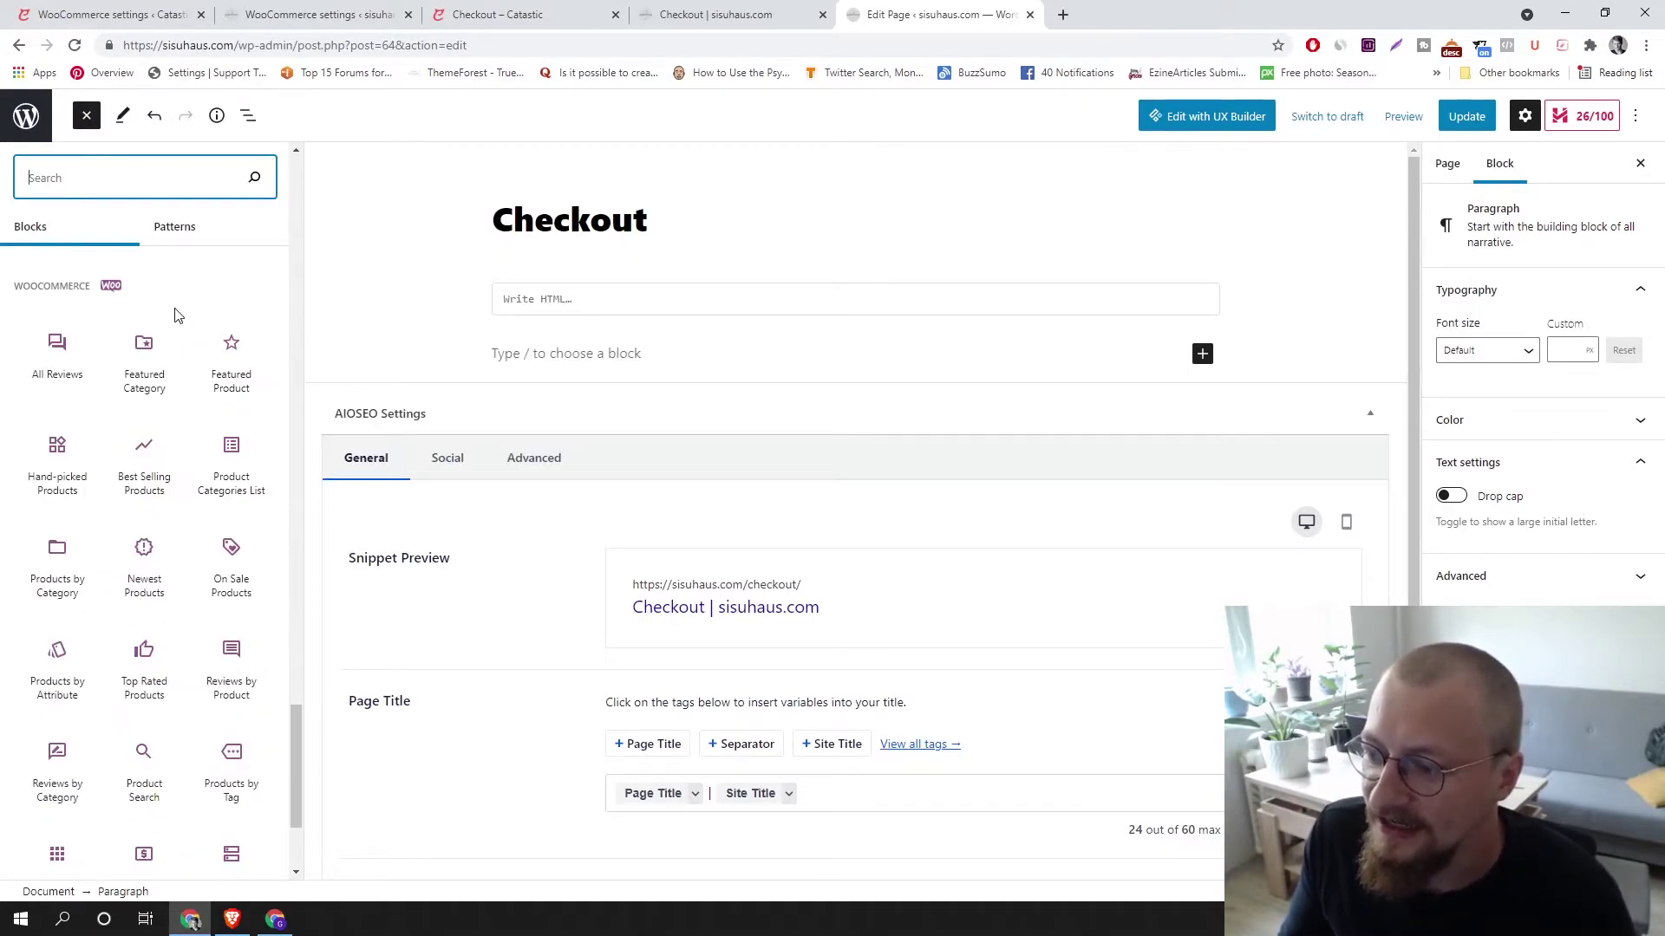
left_click_drag(295, 712, 293, 721)
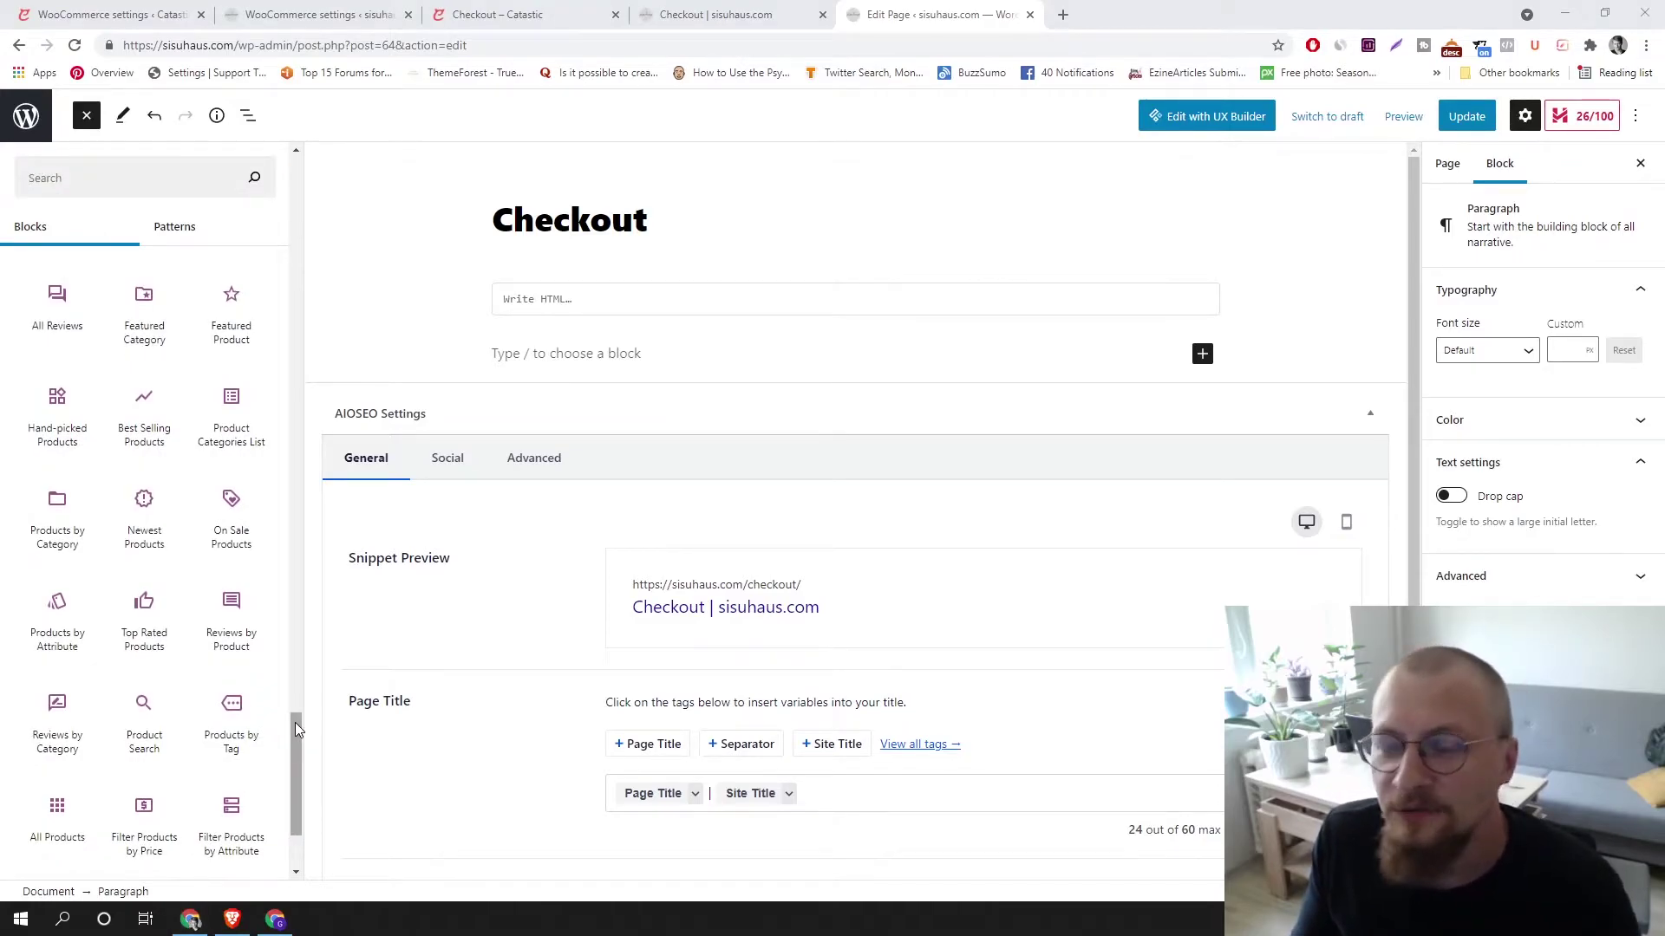
scroll(279, 752, "up", 1)
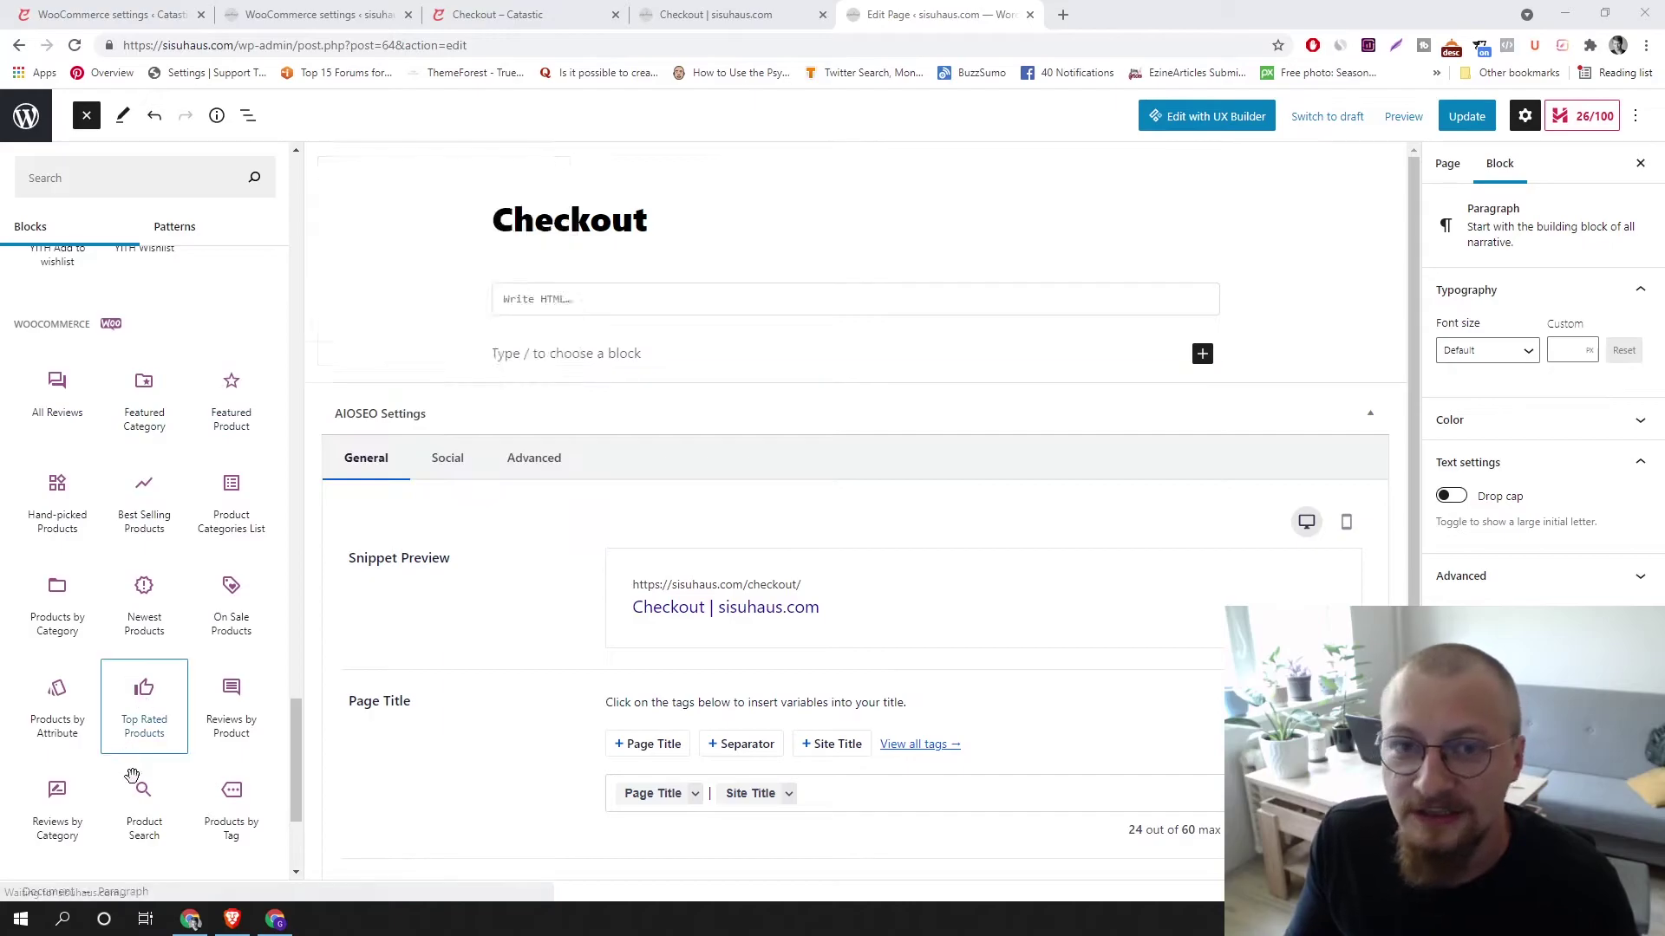
scroll(143, 564, "down", 2)
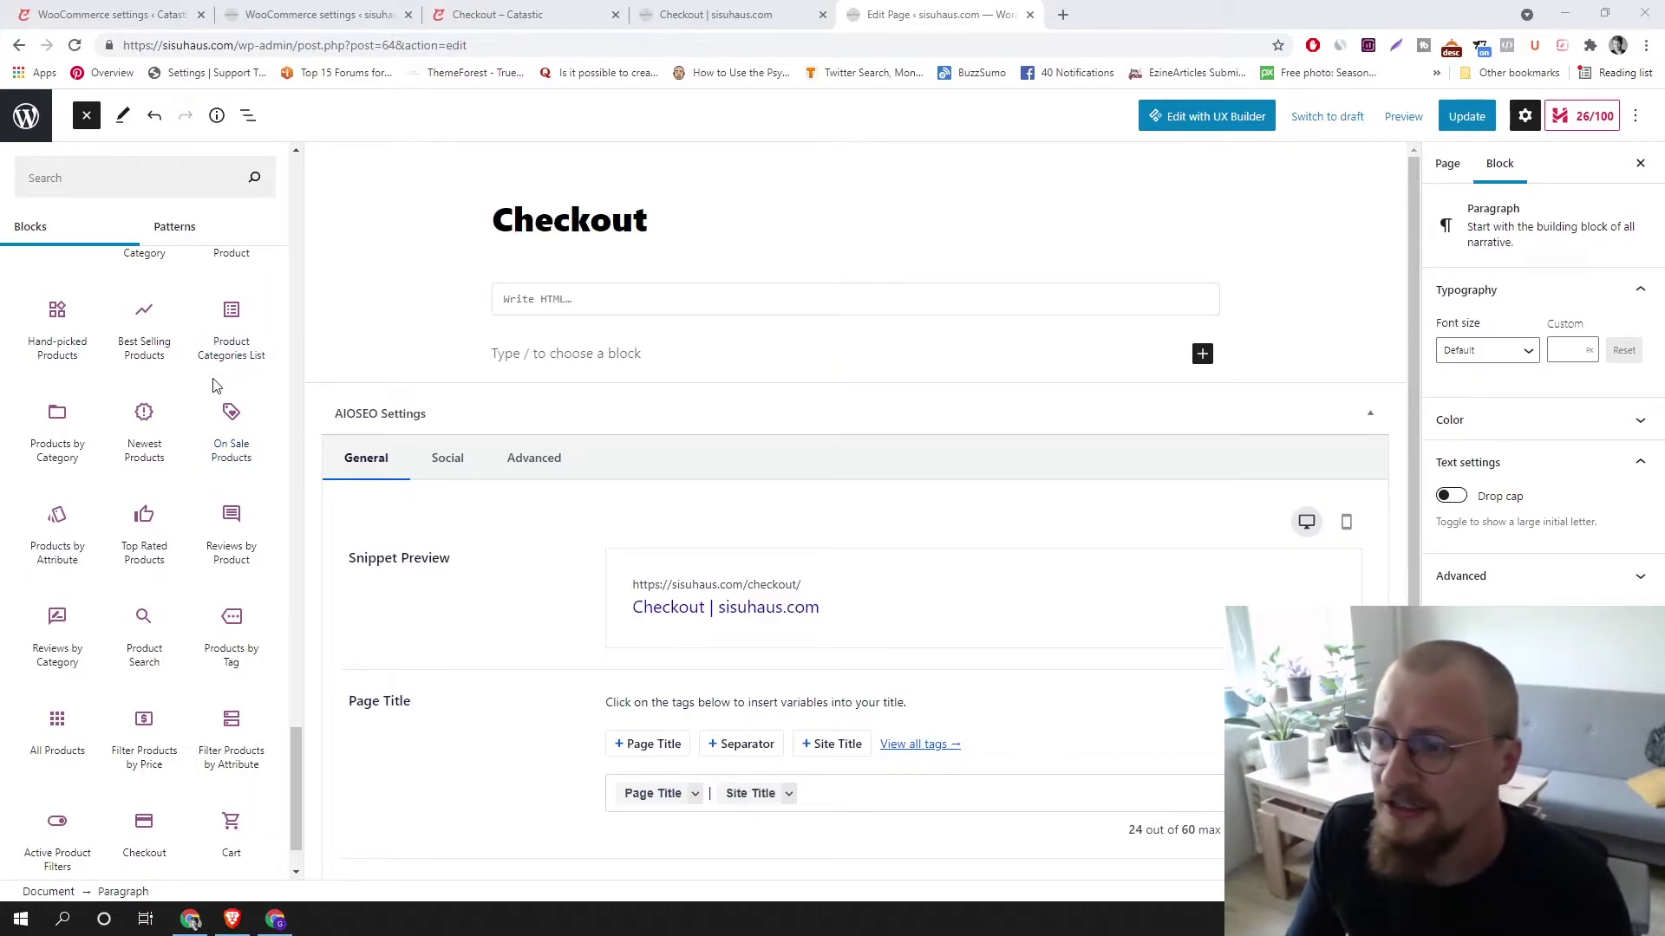
mouse_move(234, 395)
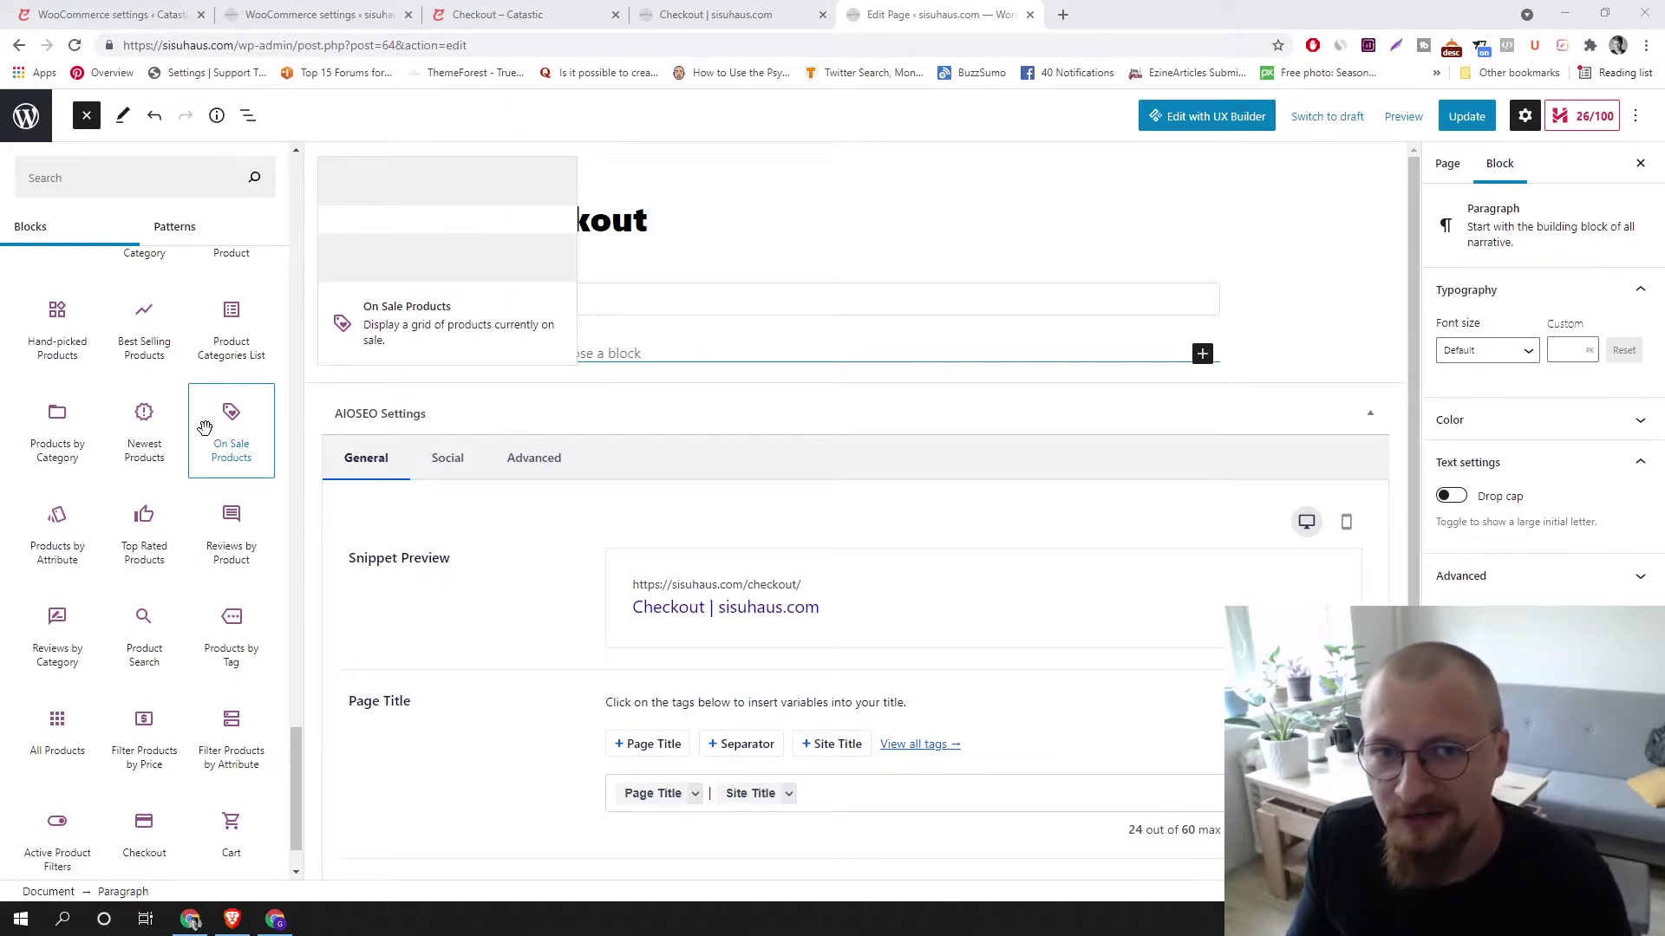
scroll(225, 537, "down", 1)
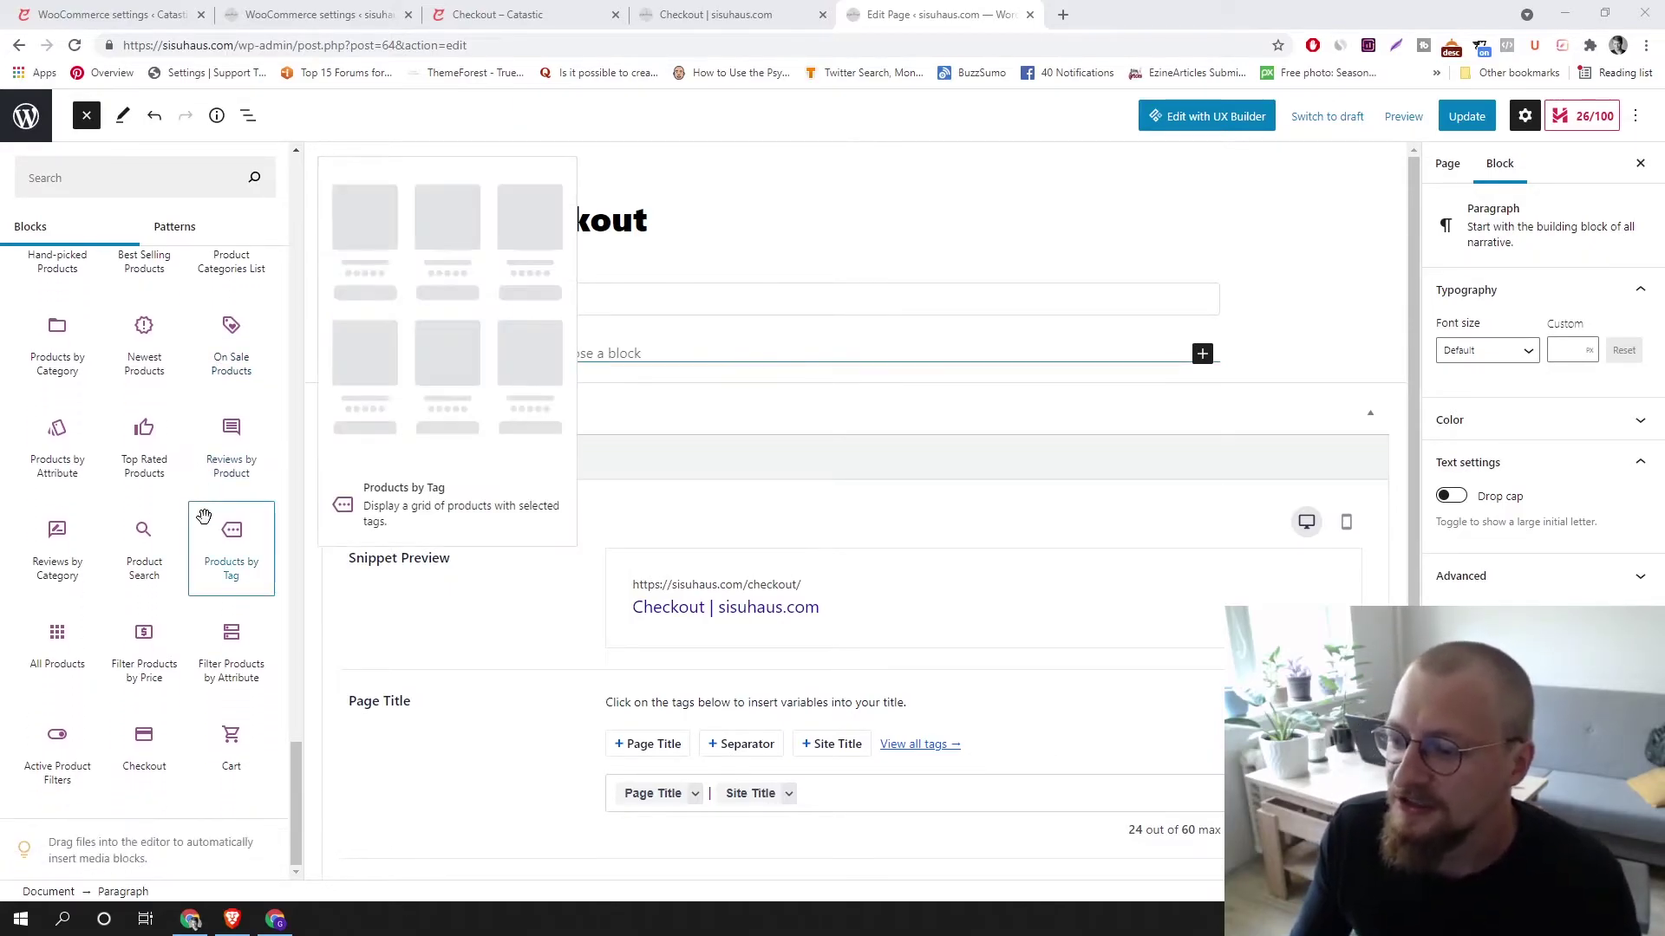
left_click(152, 761)
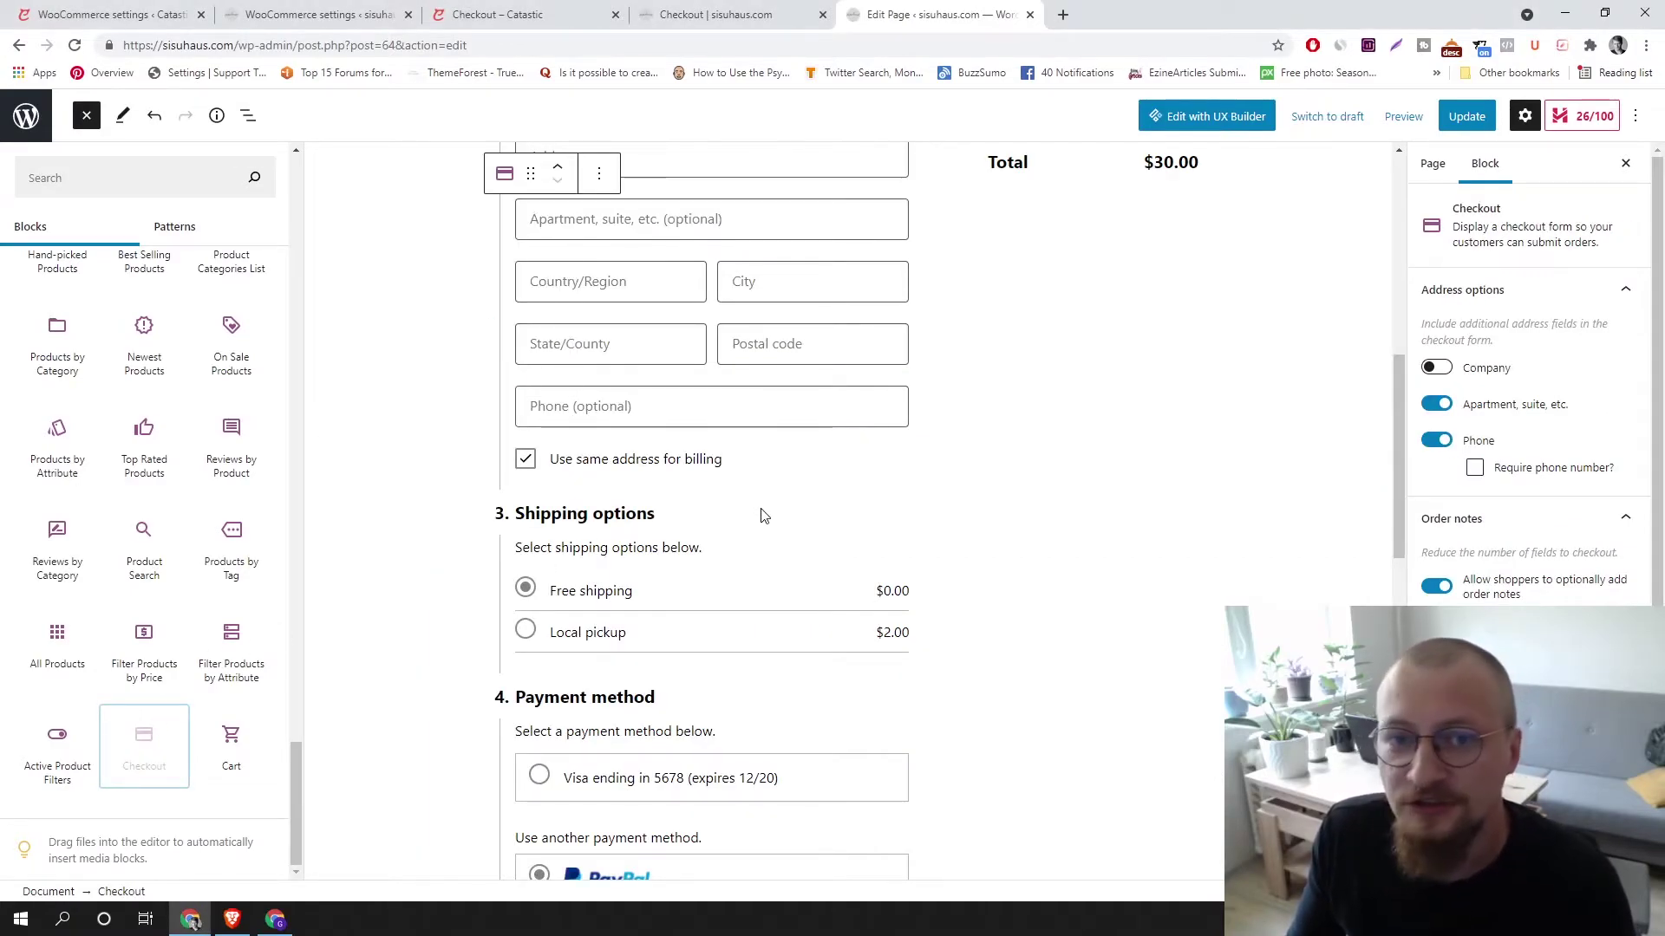
left_click(1426, 221)
left_click(1460, 118)
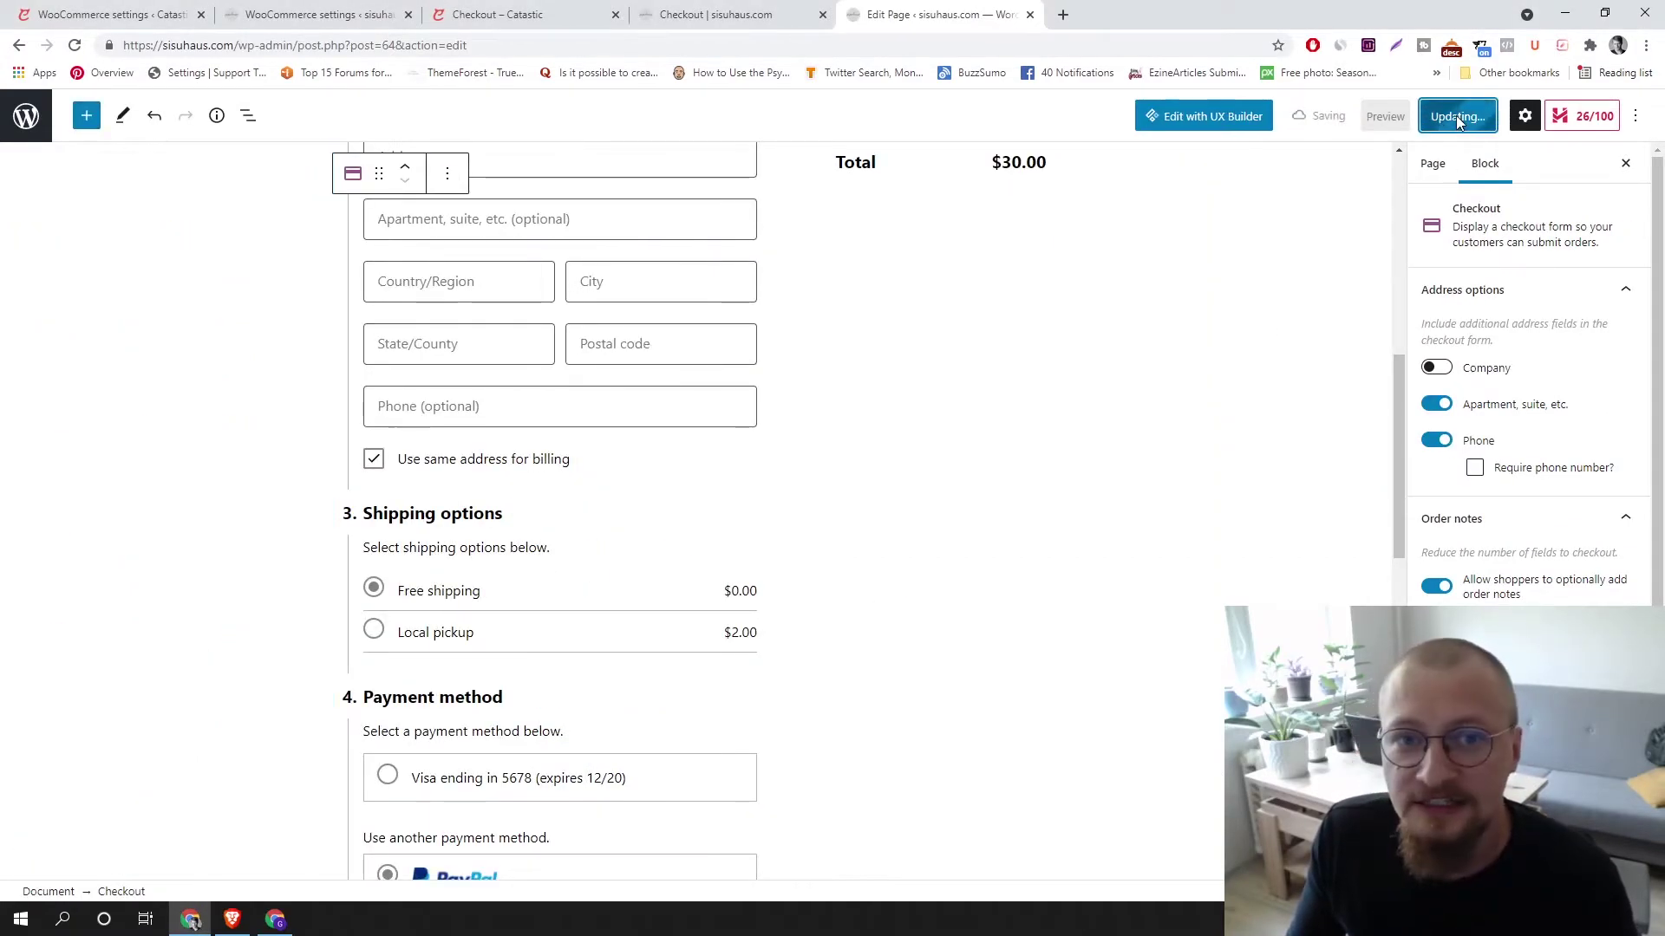
Reload the live checkout, select Credit Card (Stripe) to see its card fields, then go to Shopping Cart
left_click(715, 15)
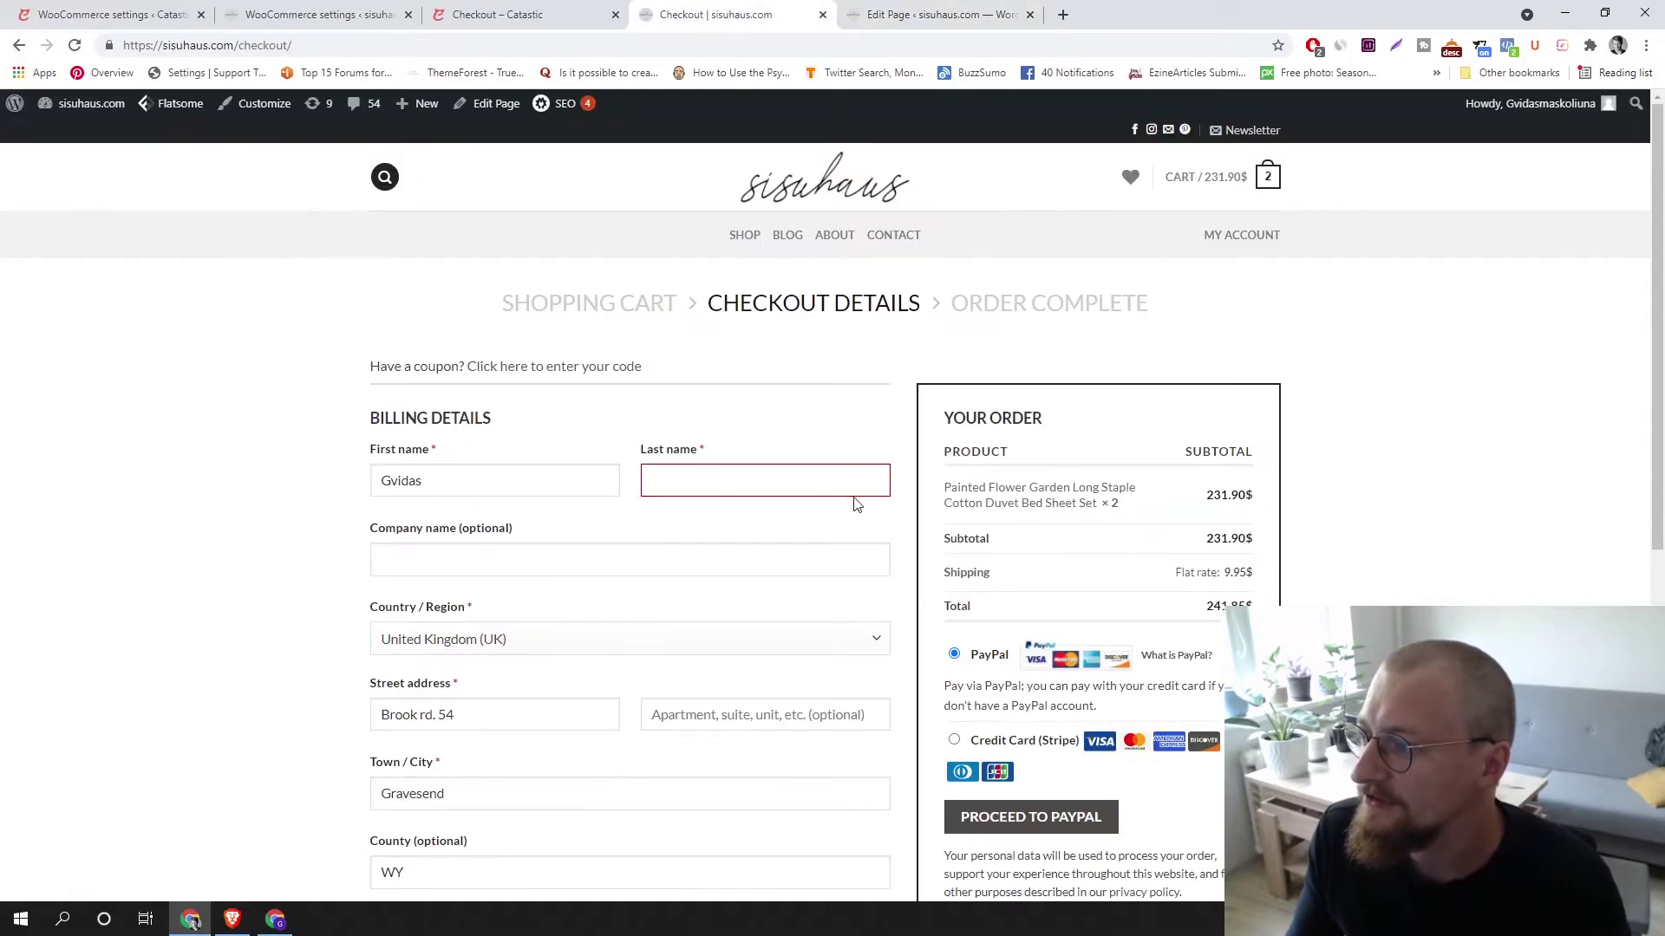
left_click(75, 45)
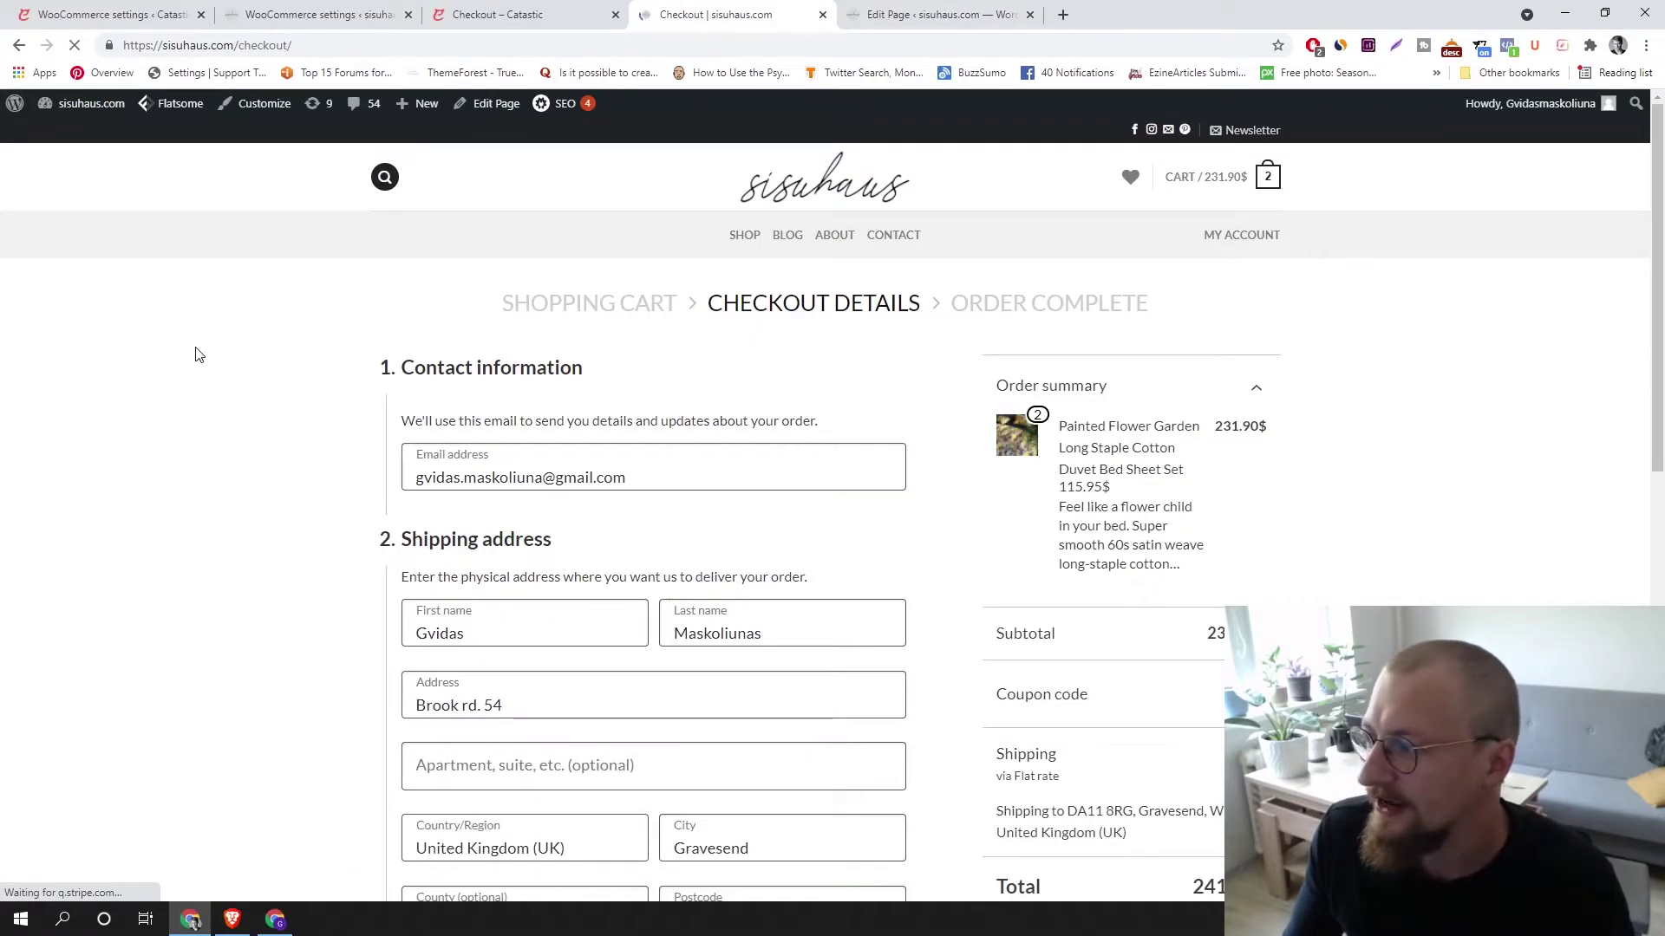
scroll(287, 398, "down", 8)
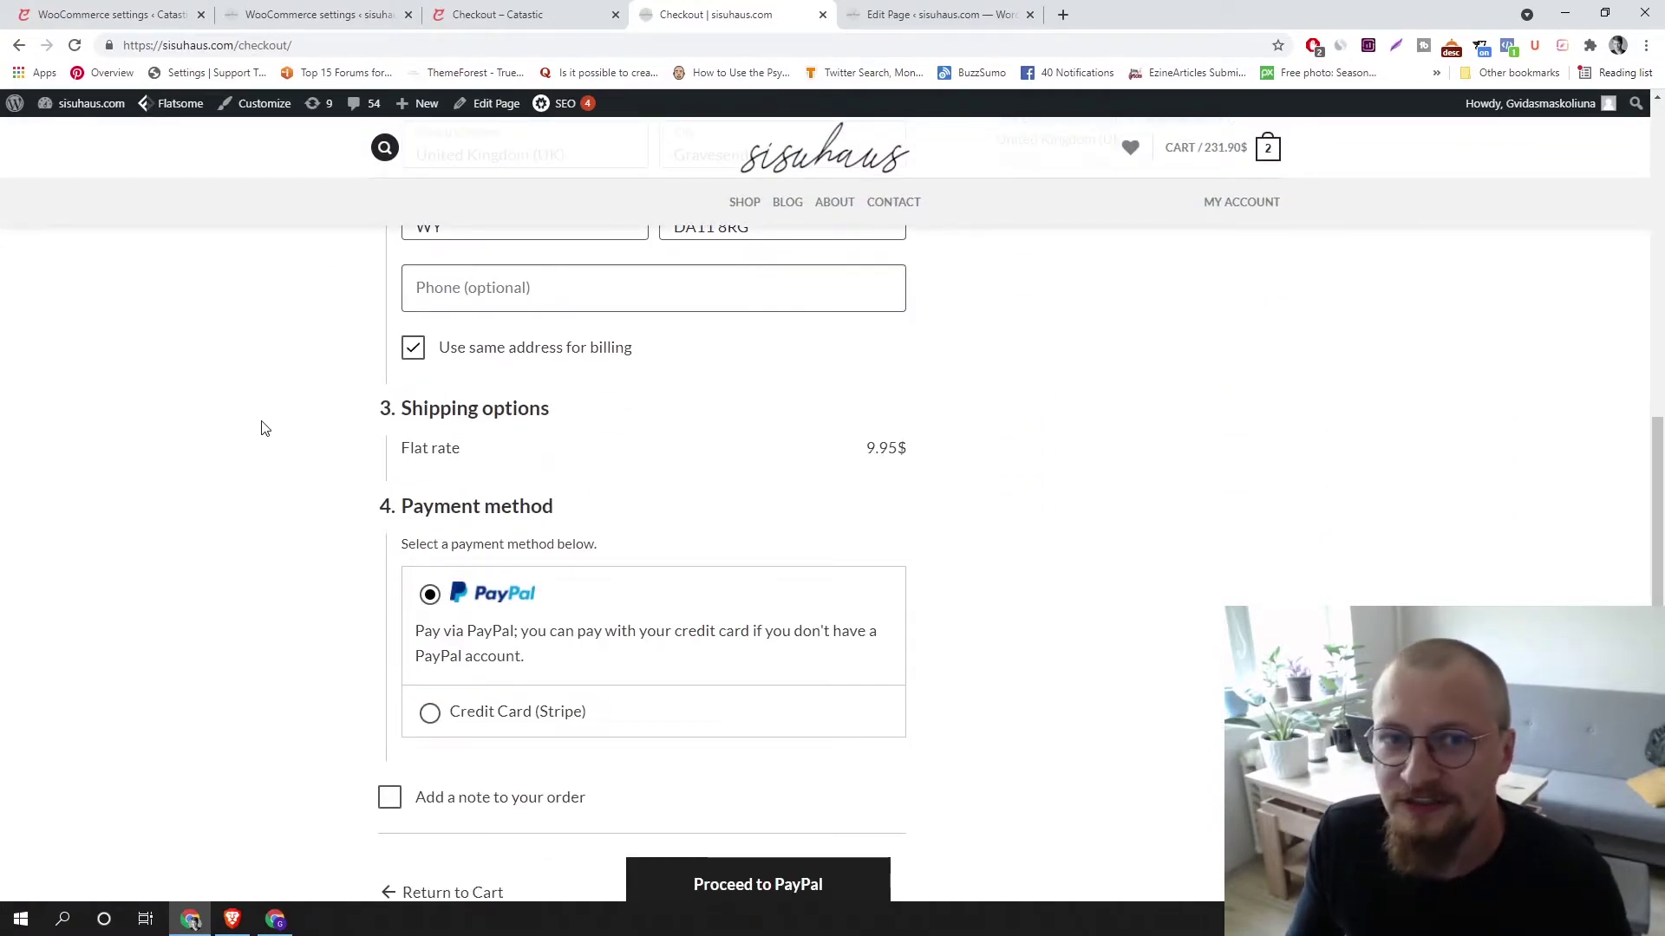
scroll(266, 434, "down", 2)
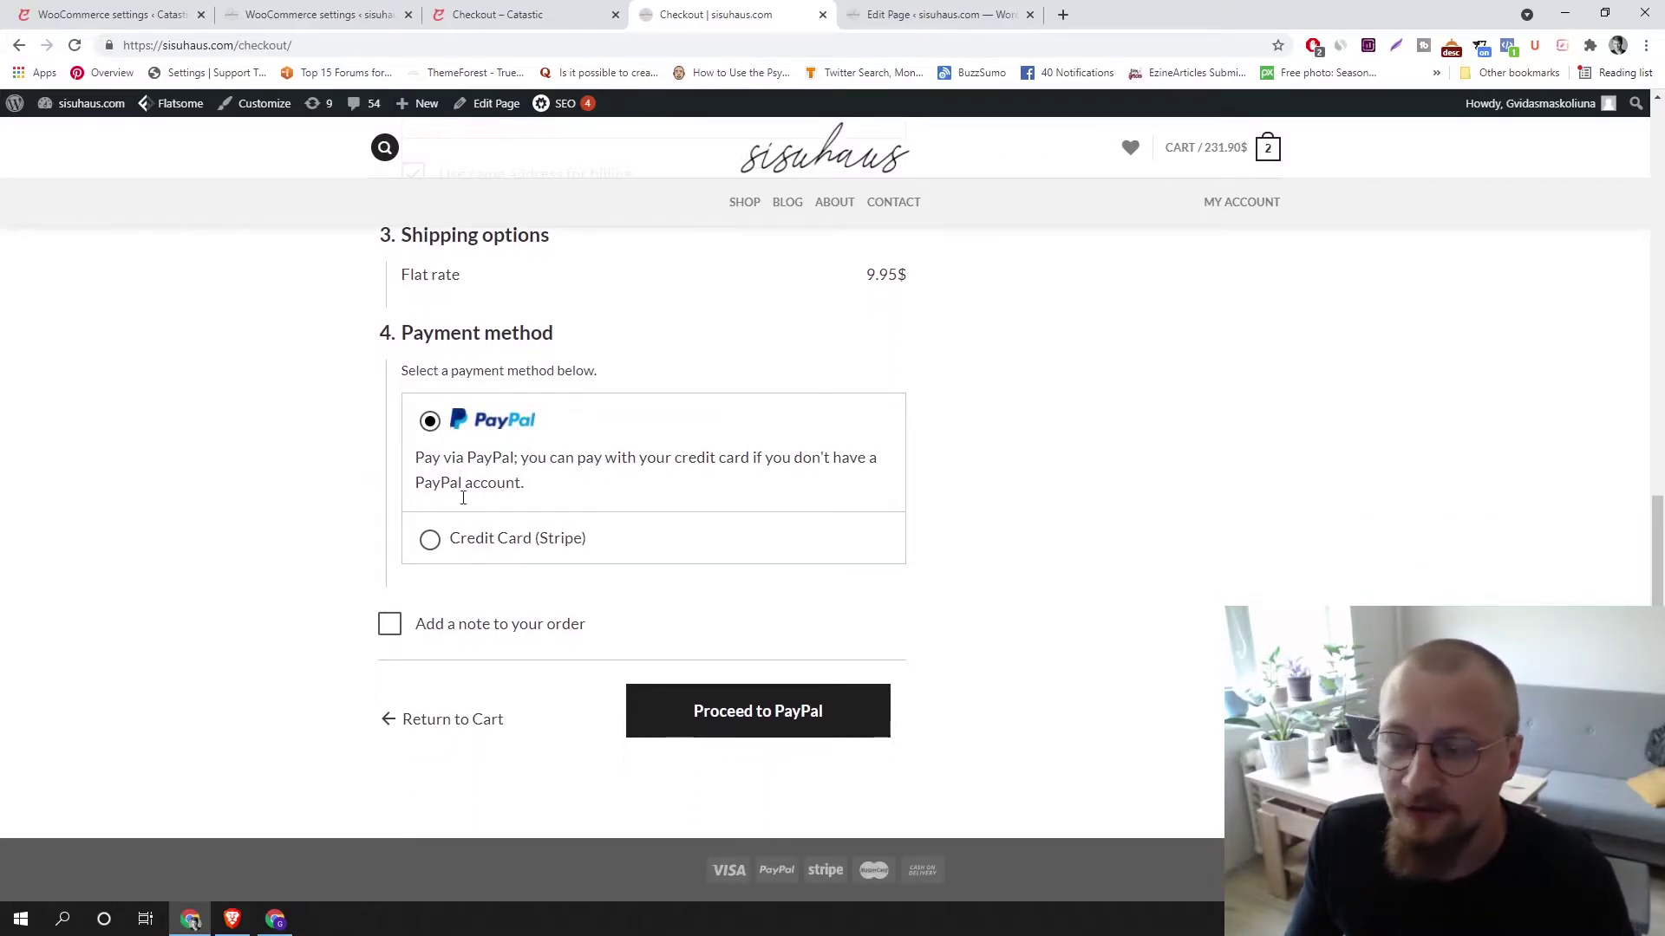
left_click(438, 542)
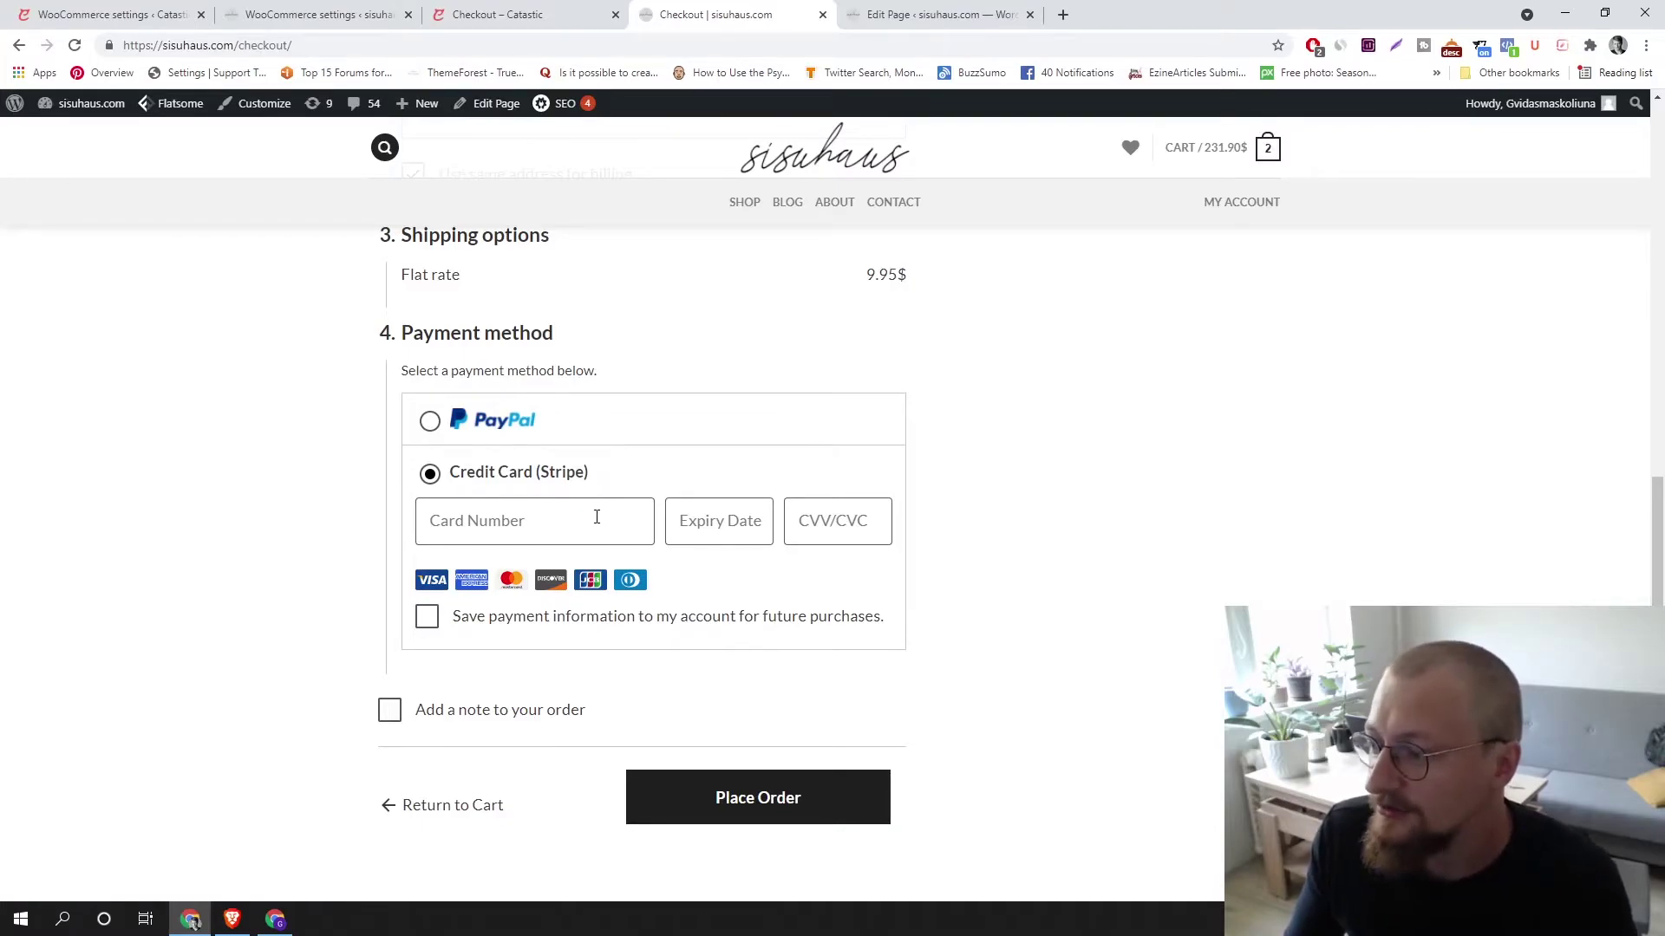
scroll(735, 583, "up", 5)
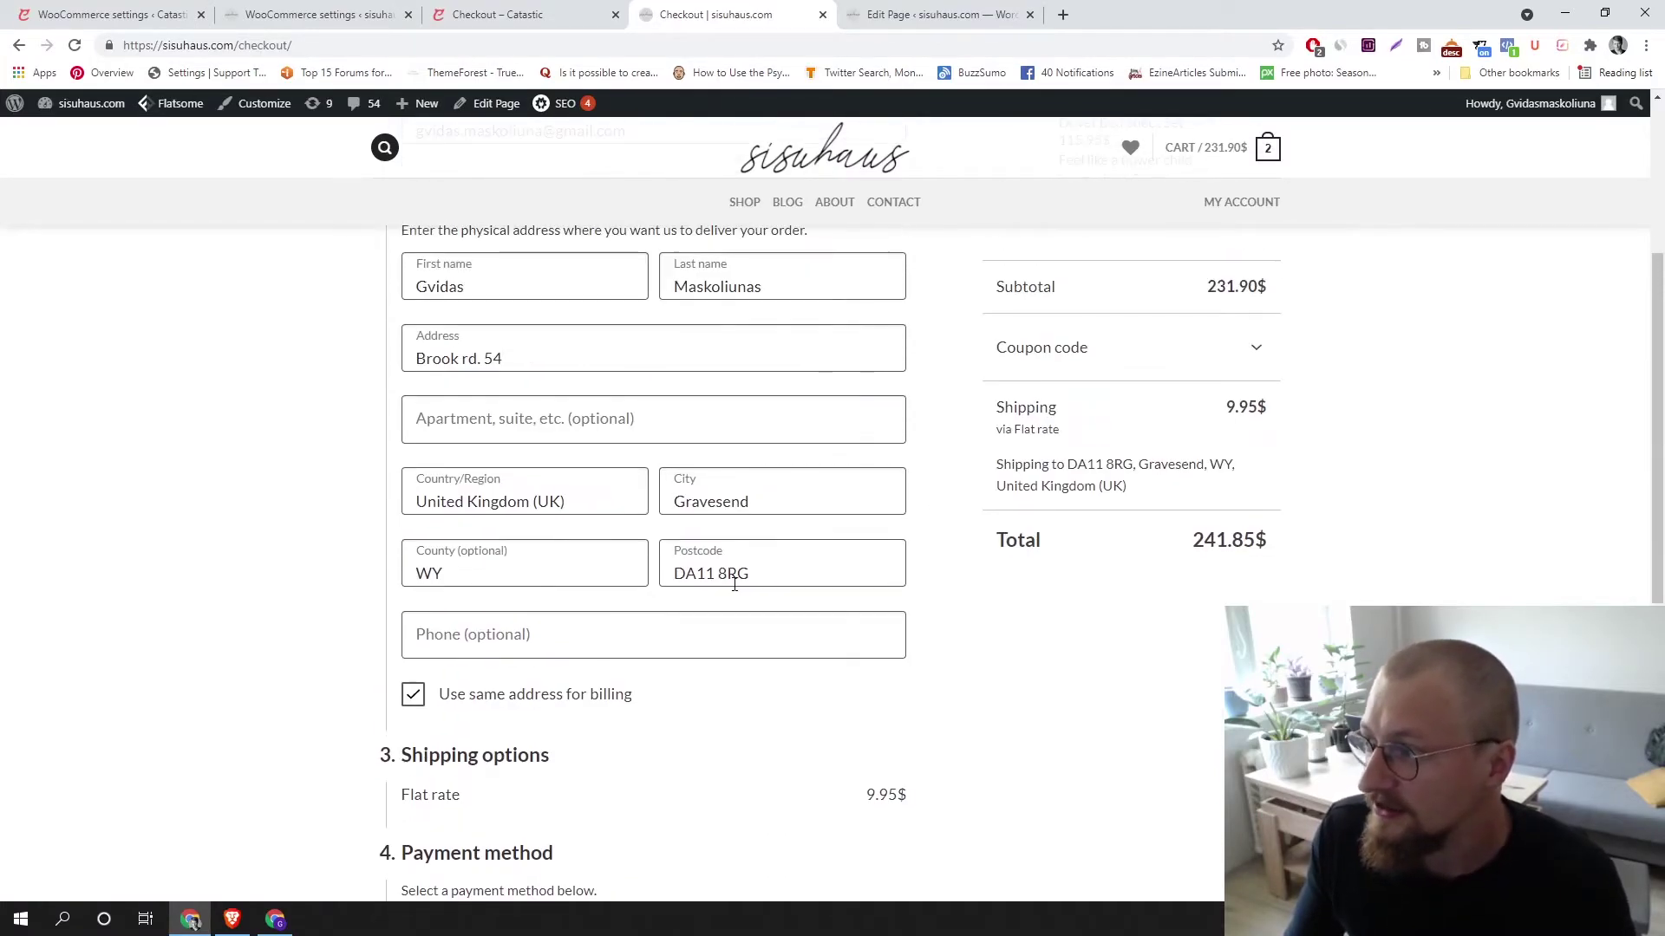
scroll(734, 584, "up", 4)
left_click(624, 308)
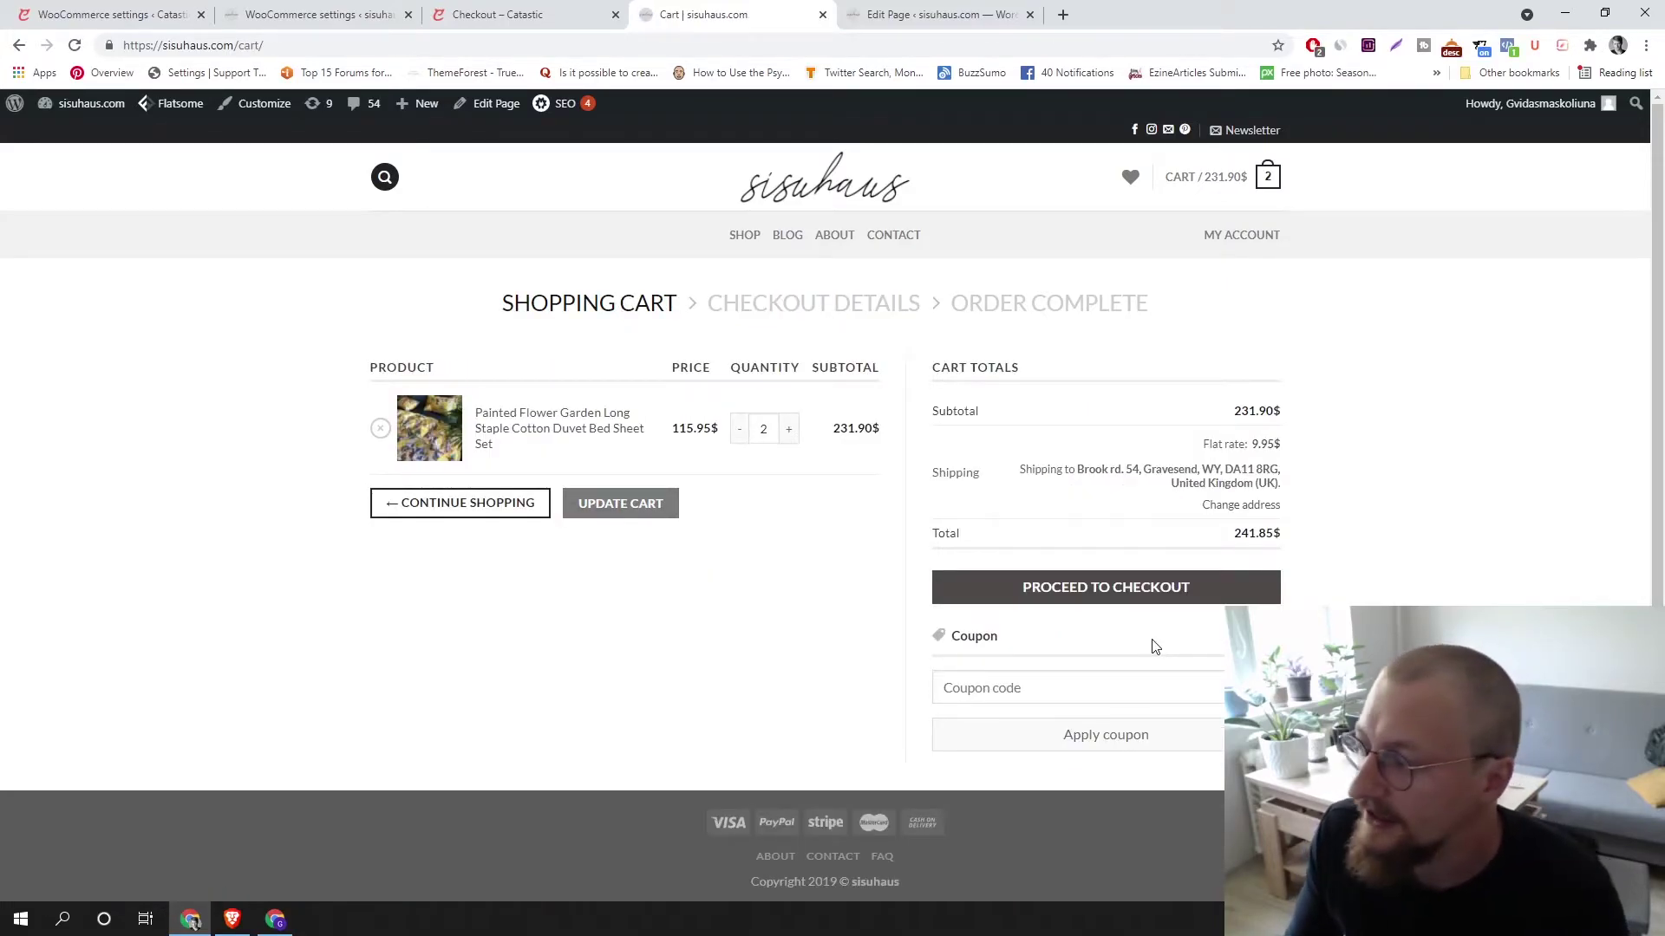
Leave the Checkout editor for the Pages list and open the Cart page for editing
left_click(948, 10)
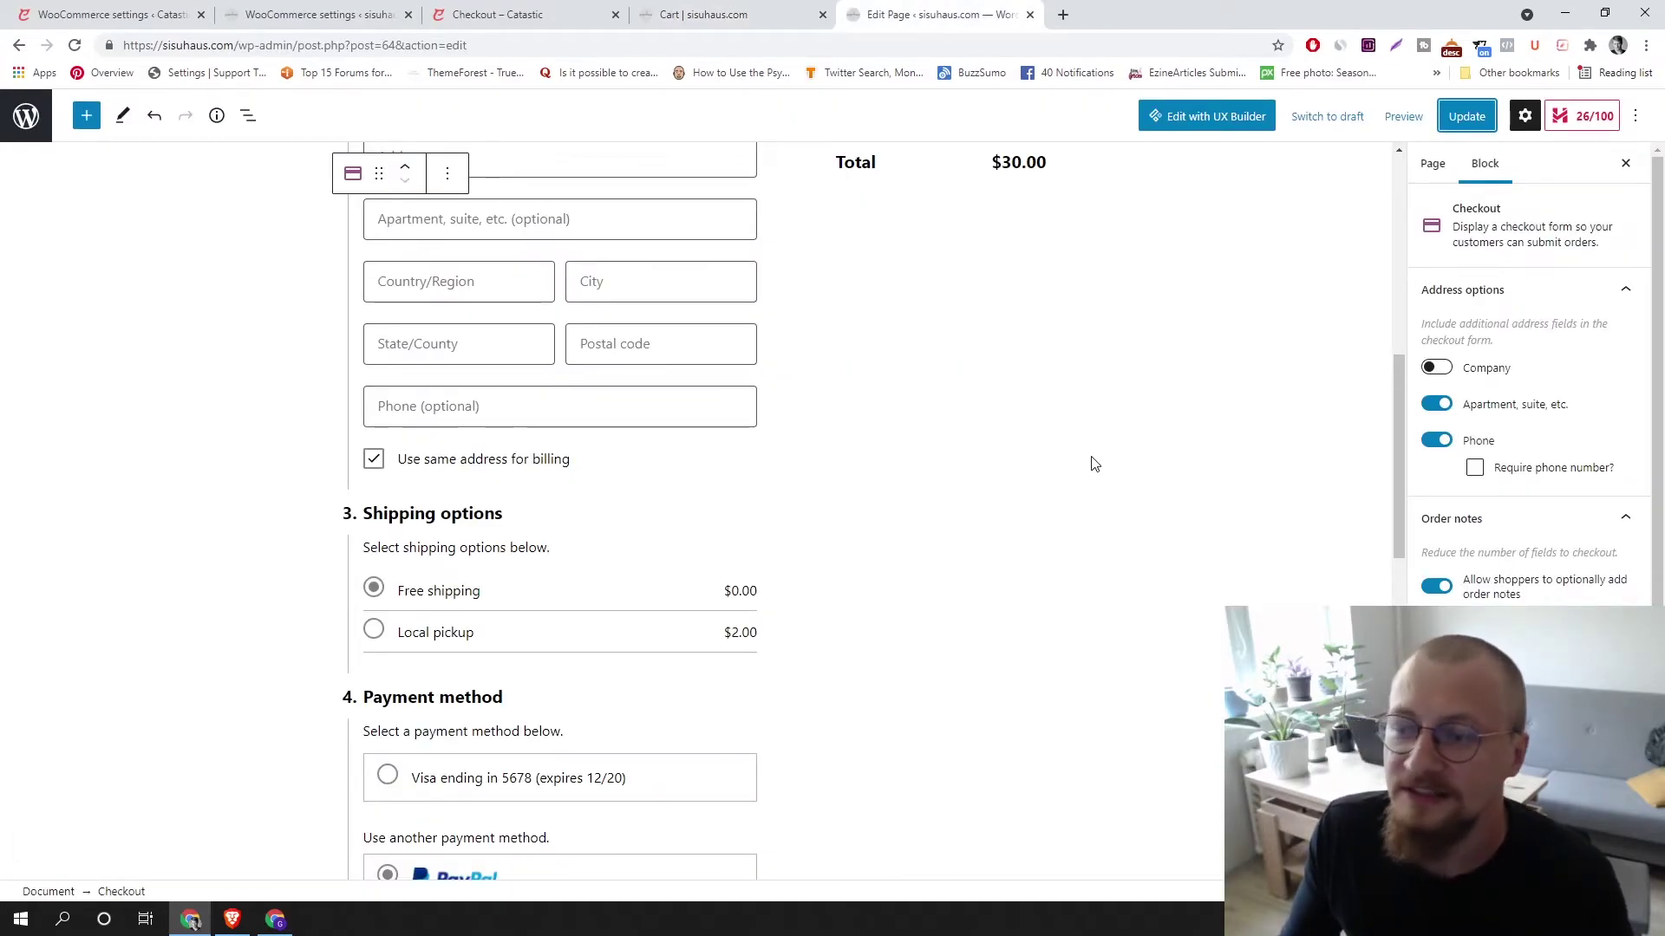
scroll(149, 230, "up", 1)
left_click(27, 118)
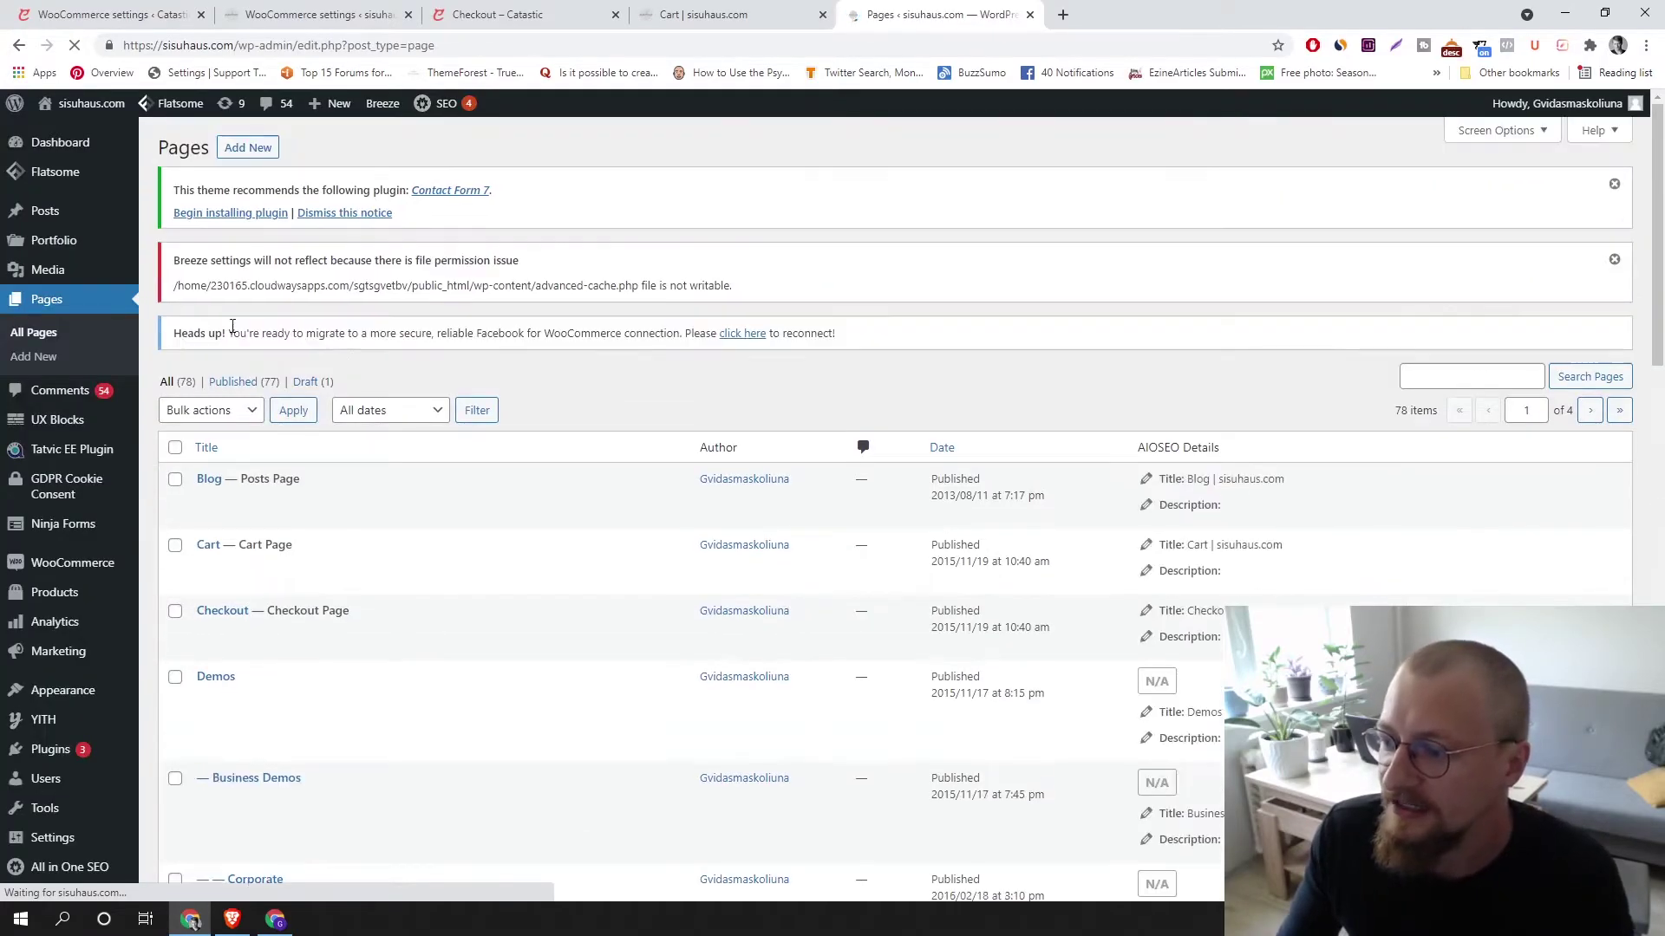
scroll(589, 459, "down", 2)
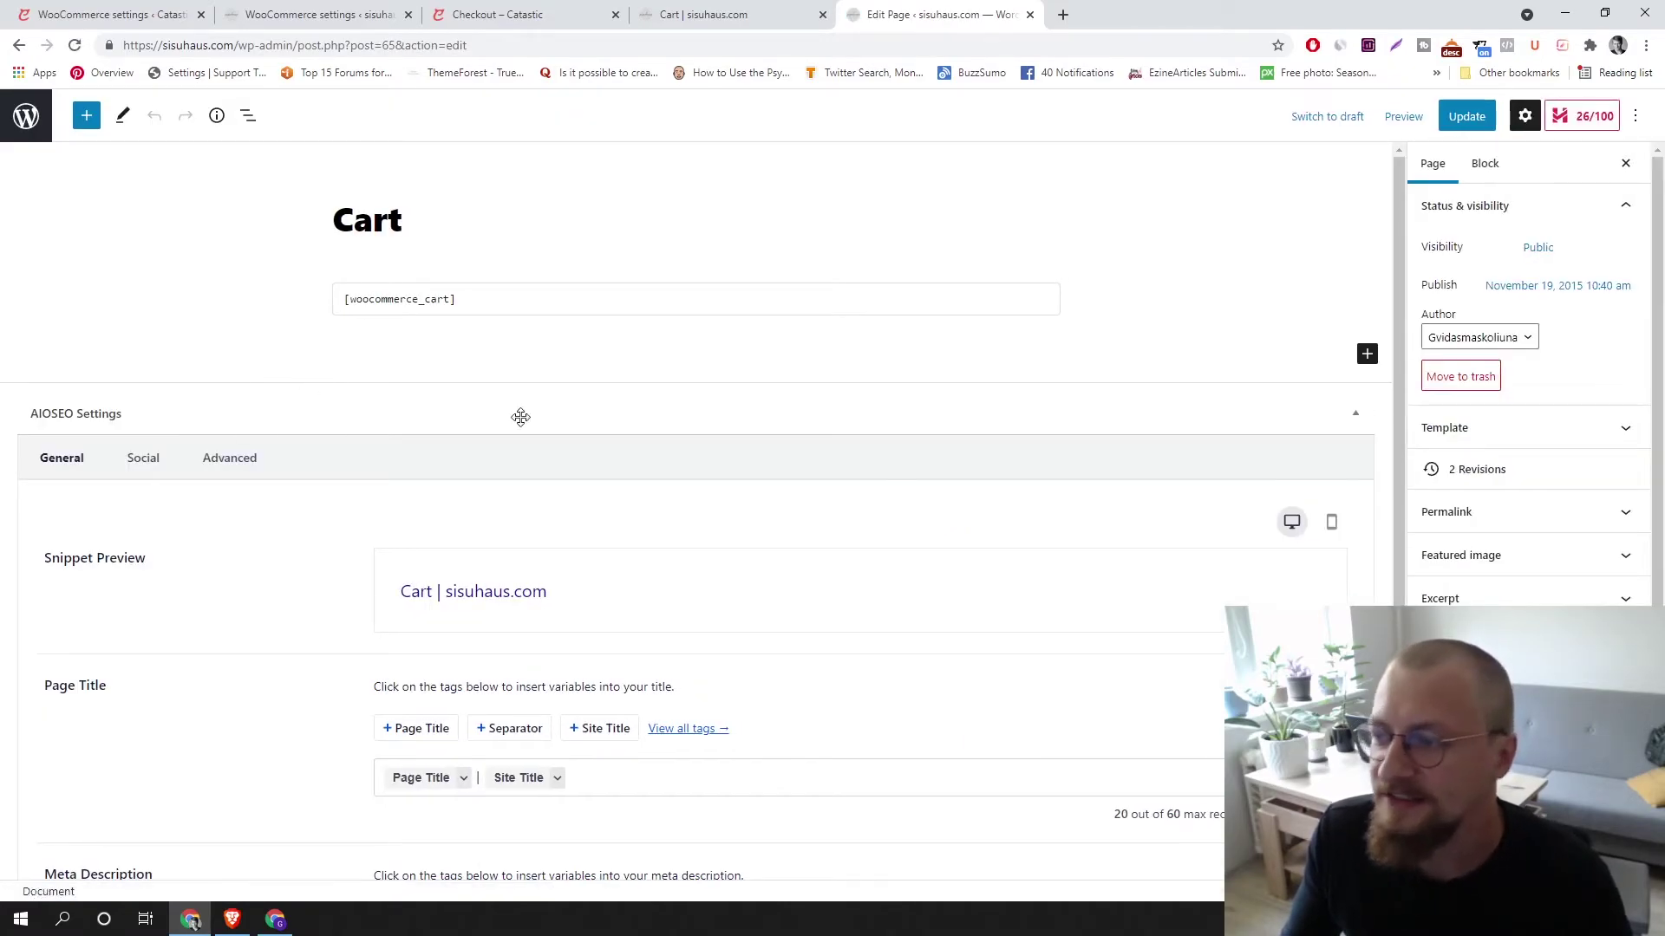
Select and delete the [woocommerce_cart] shortcode from the Cart page
left_click(503, 300)
key("ctrl+a")
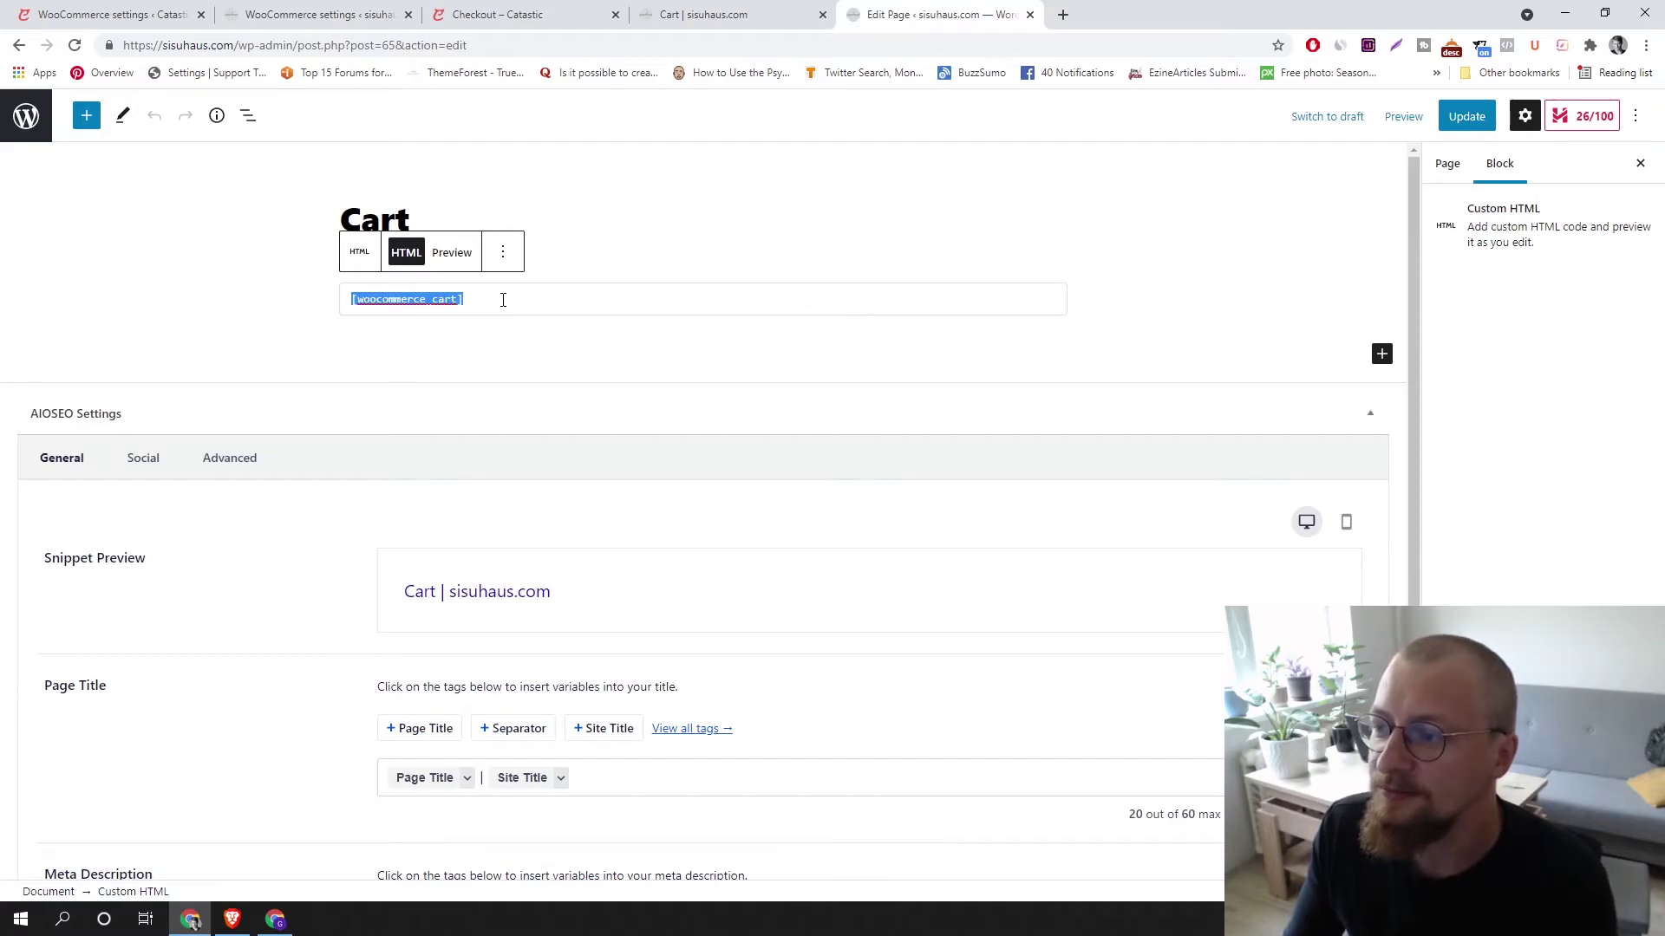
key("BackSpace")
left_click(509, 340)
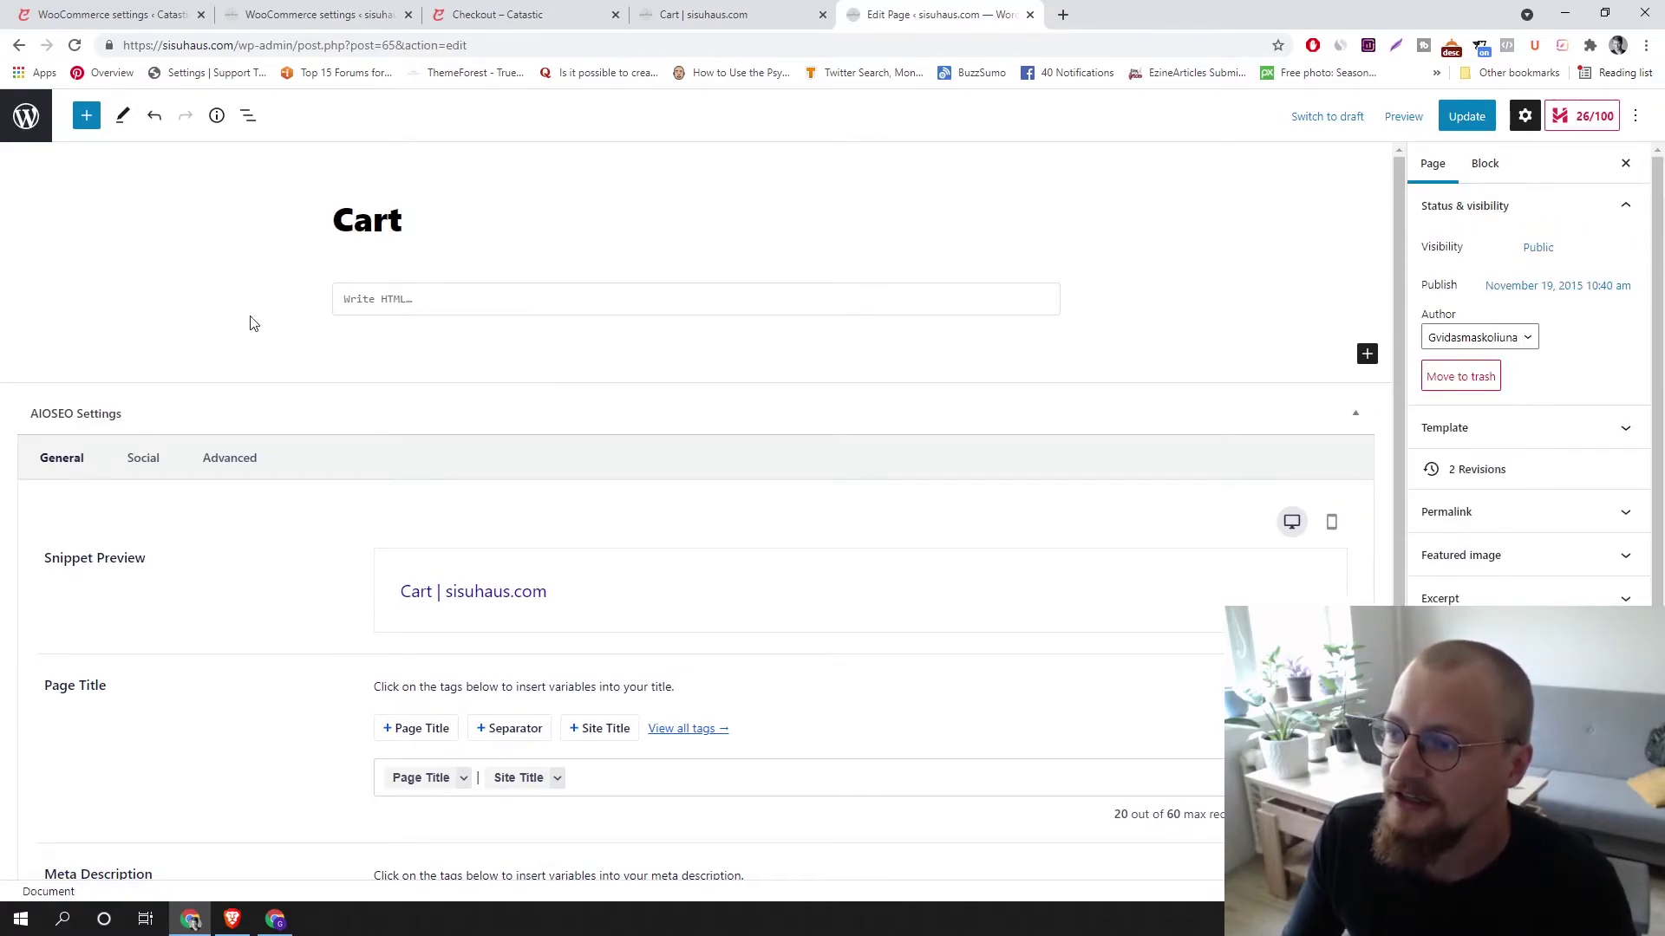
Insert the WooCommerce Cart block, update the page, and switch to the live cart tab
left_click(91, 119)
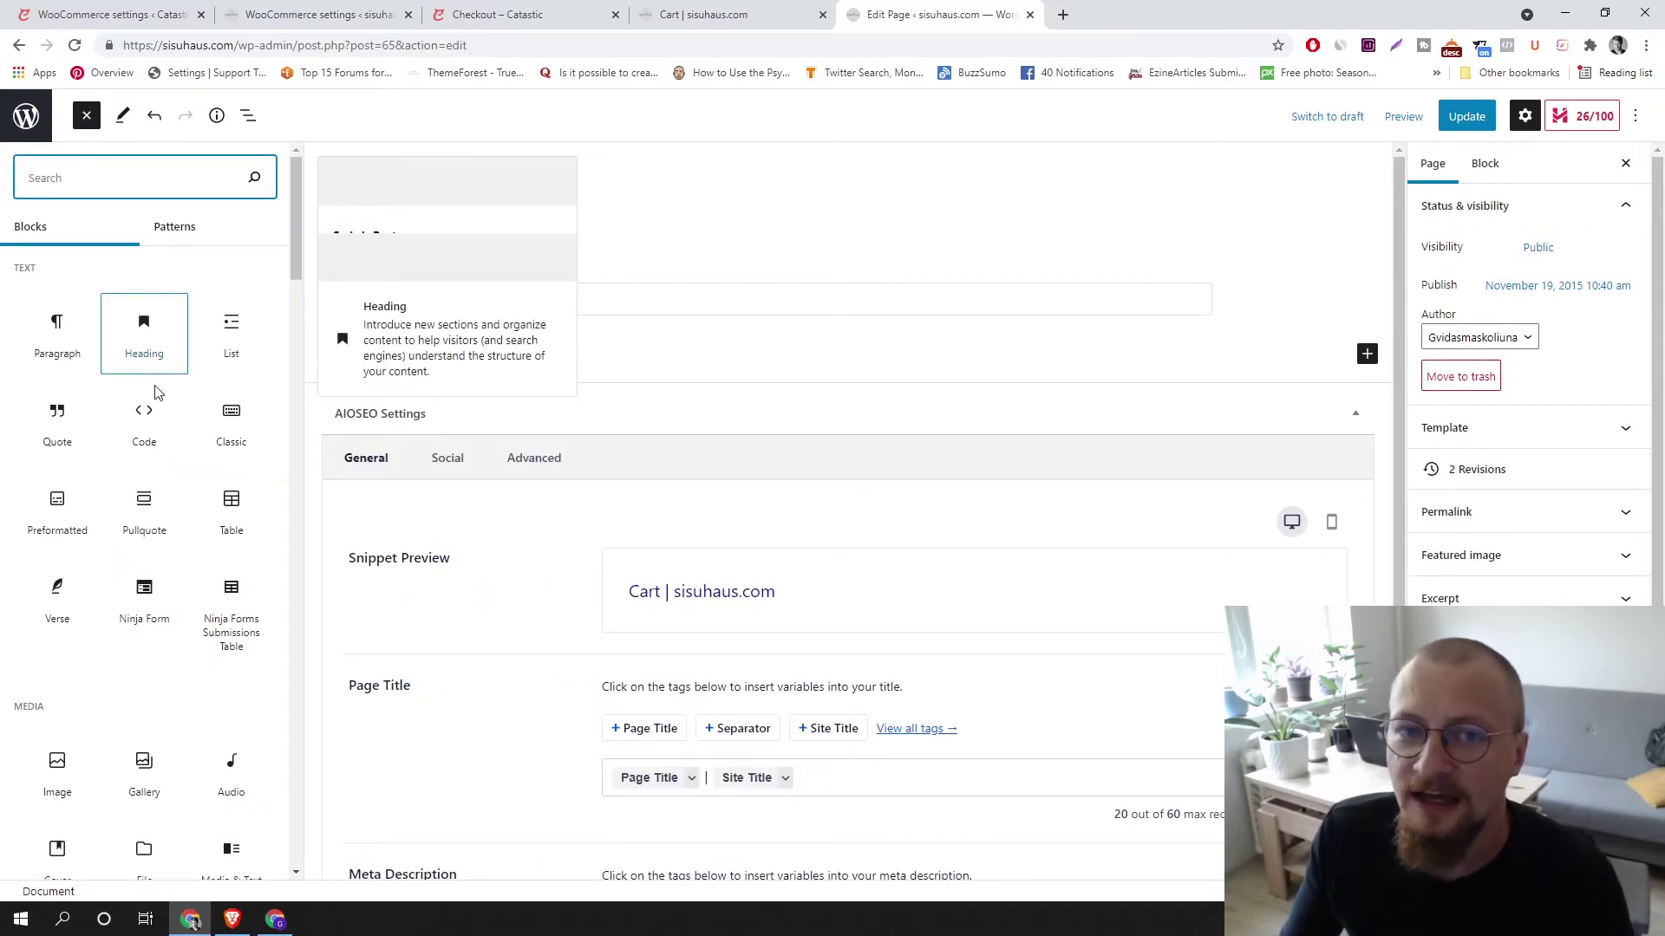
scroll(165, 434, "down", 2)
scroll(182, 451, "down", 15)
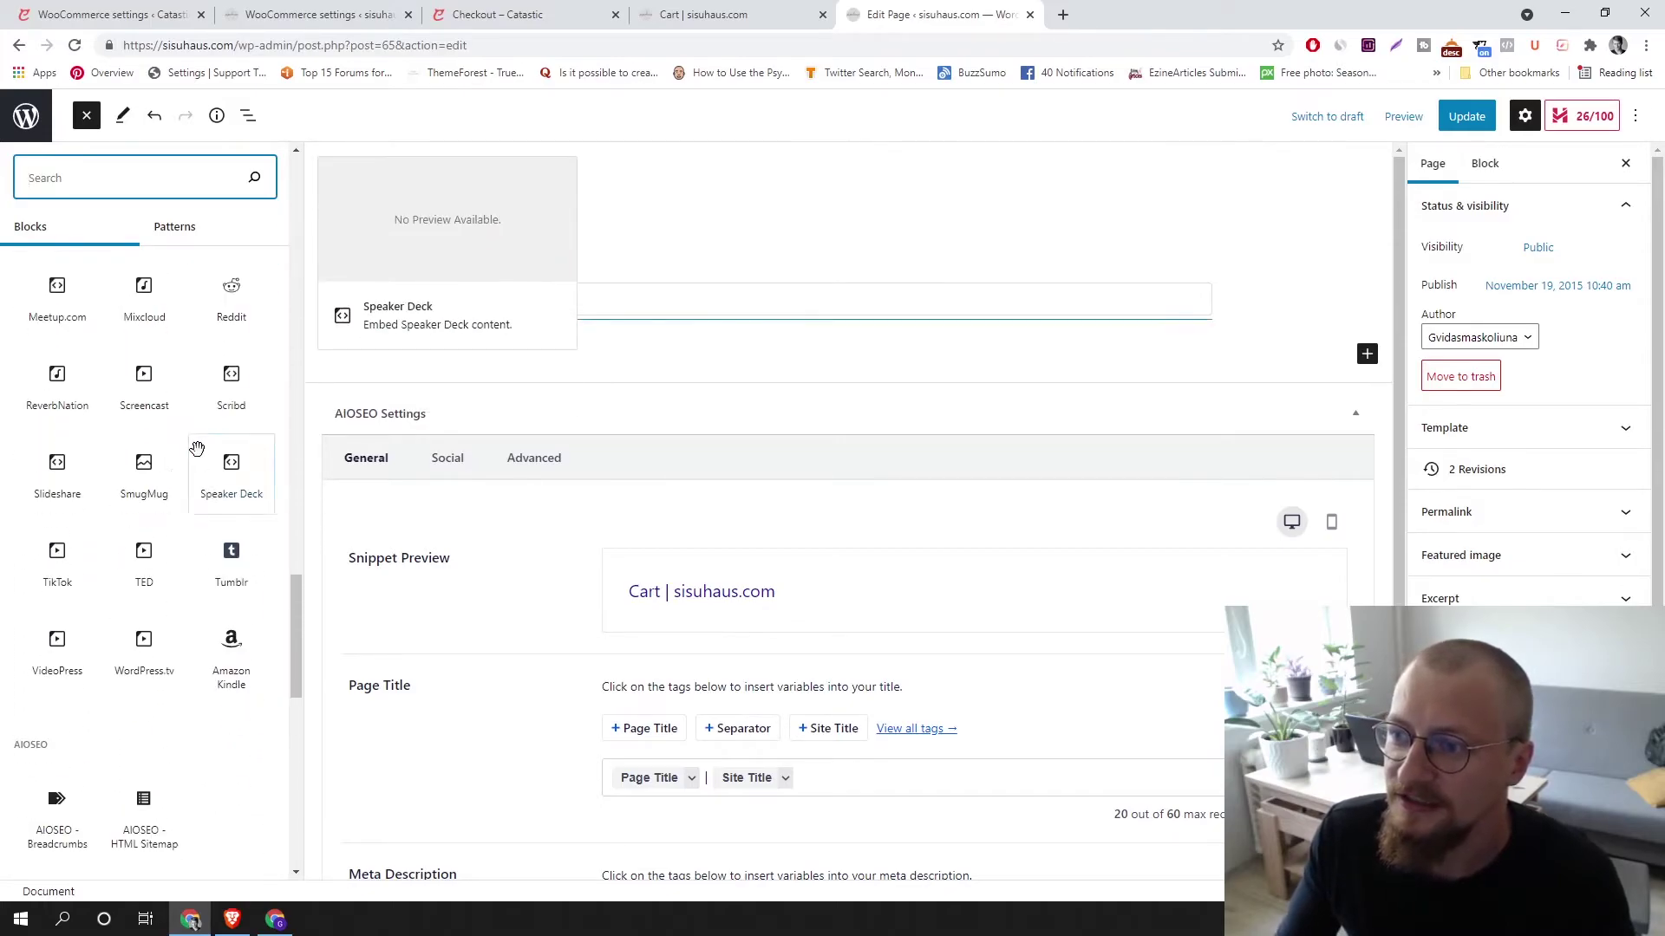
scroll(190, 450, "down", 3)
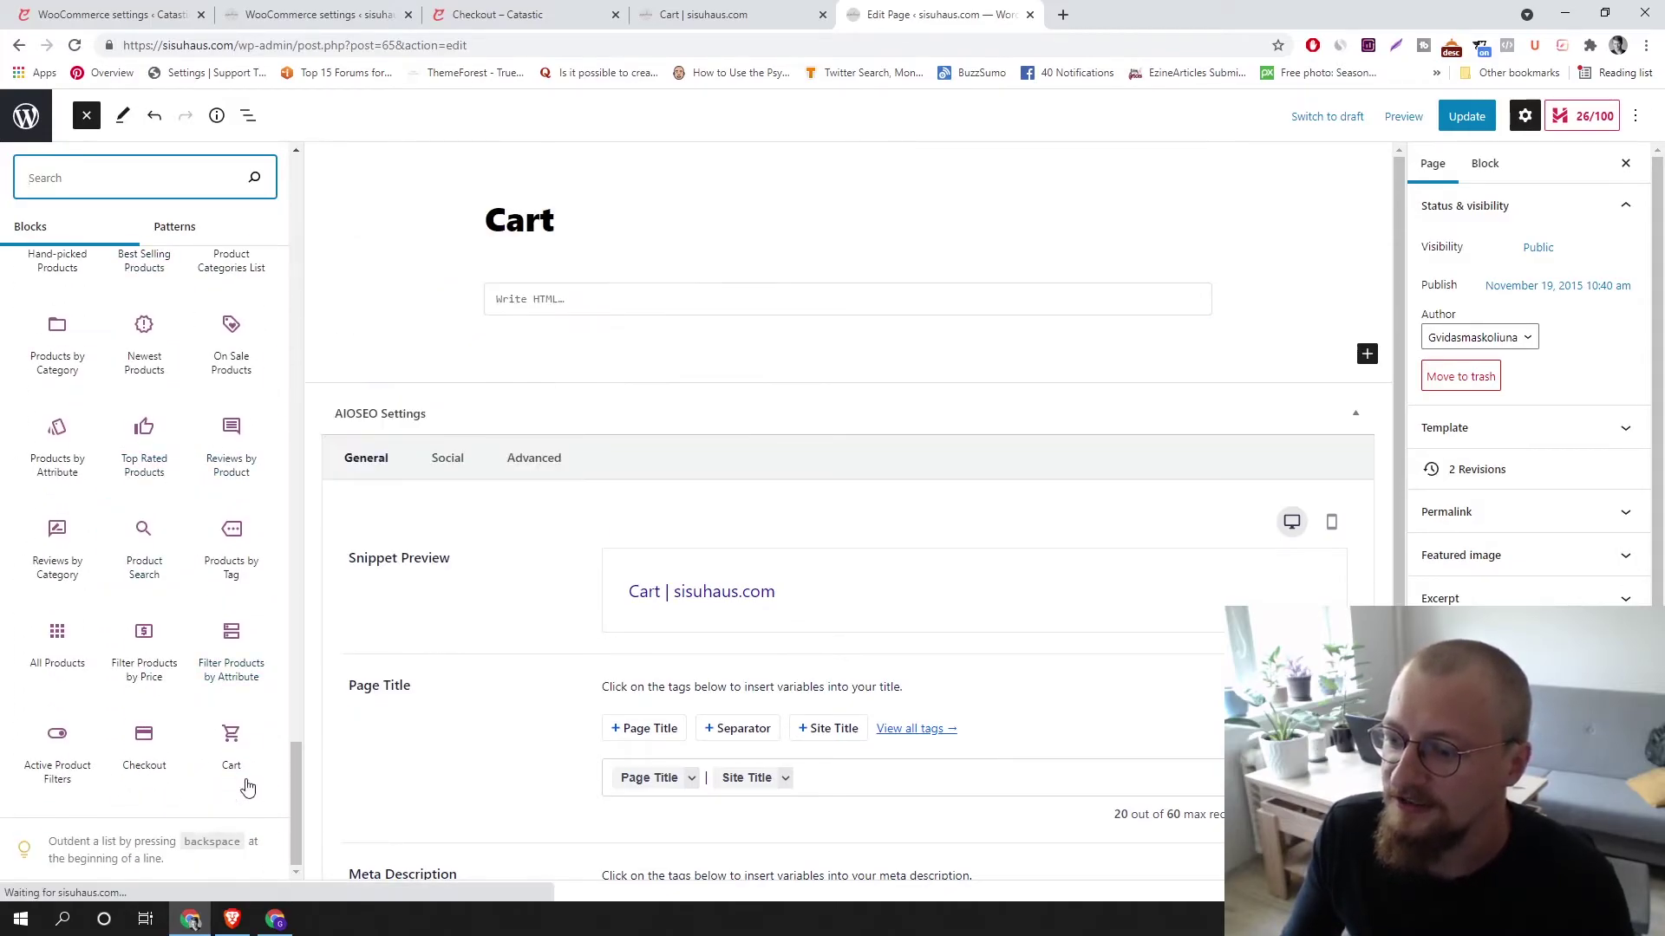
left_click(223, 735)
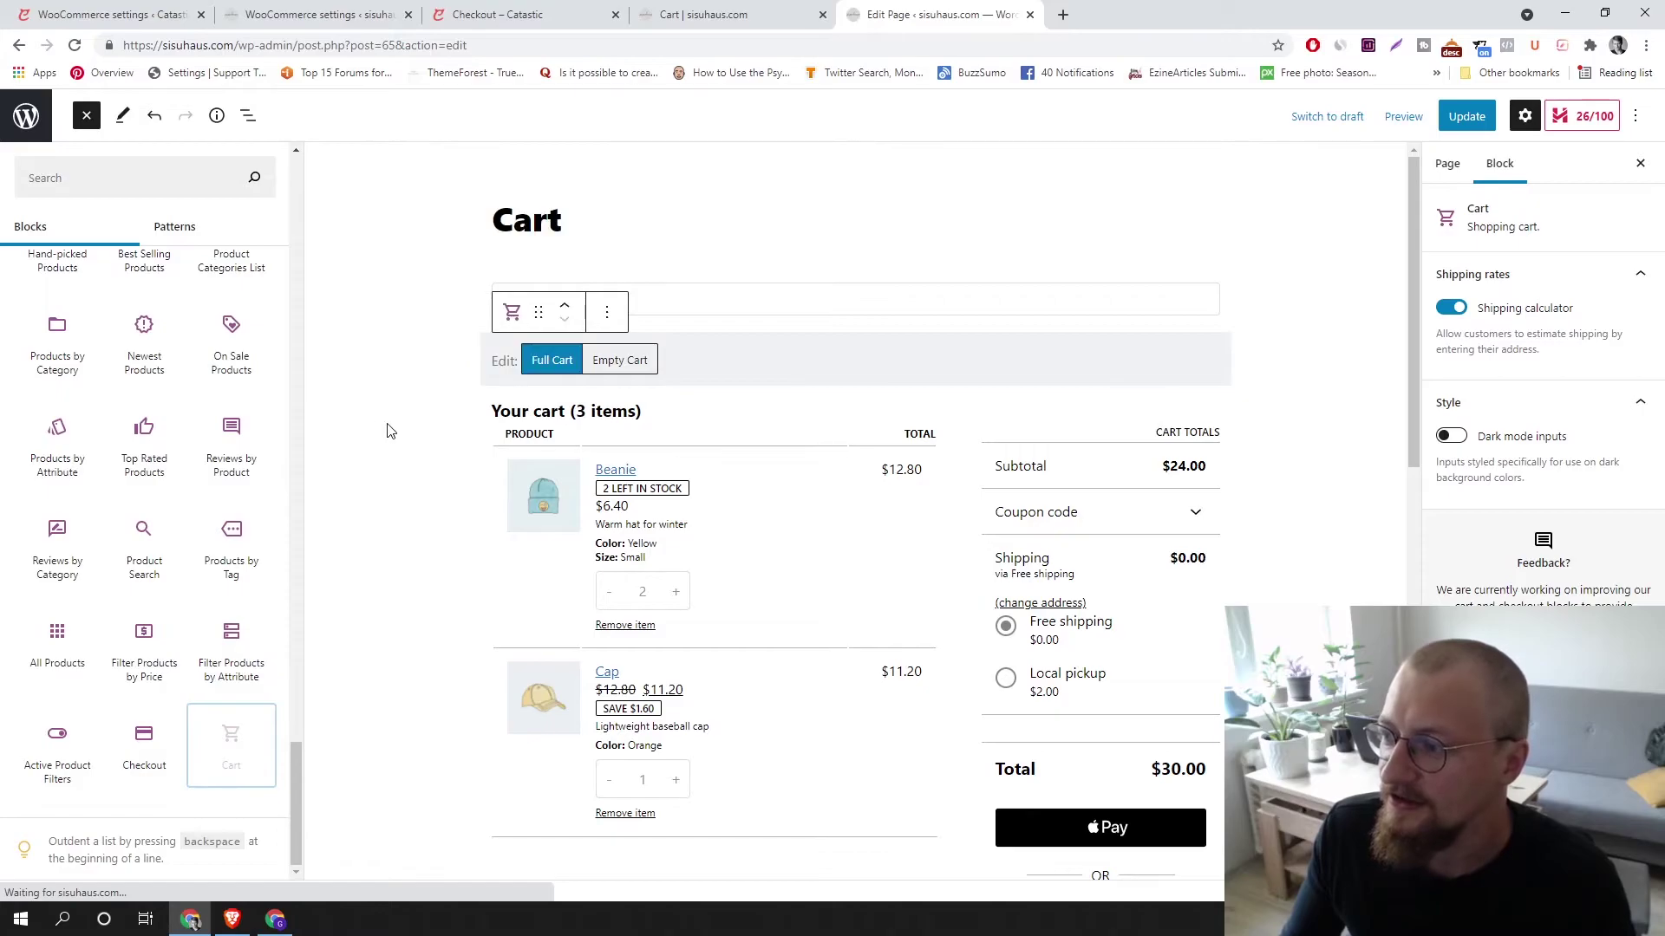
left_click(394, 434)
left_click(1477, 117)
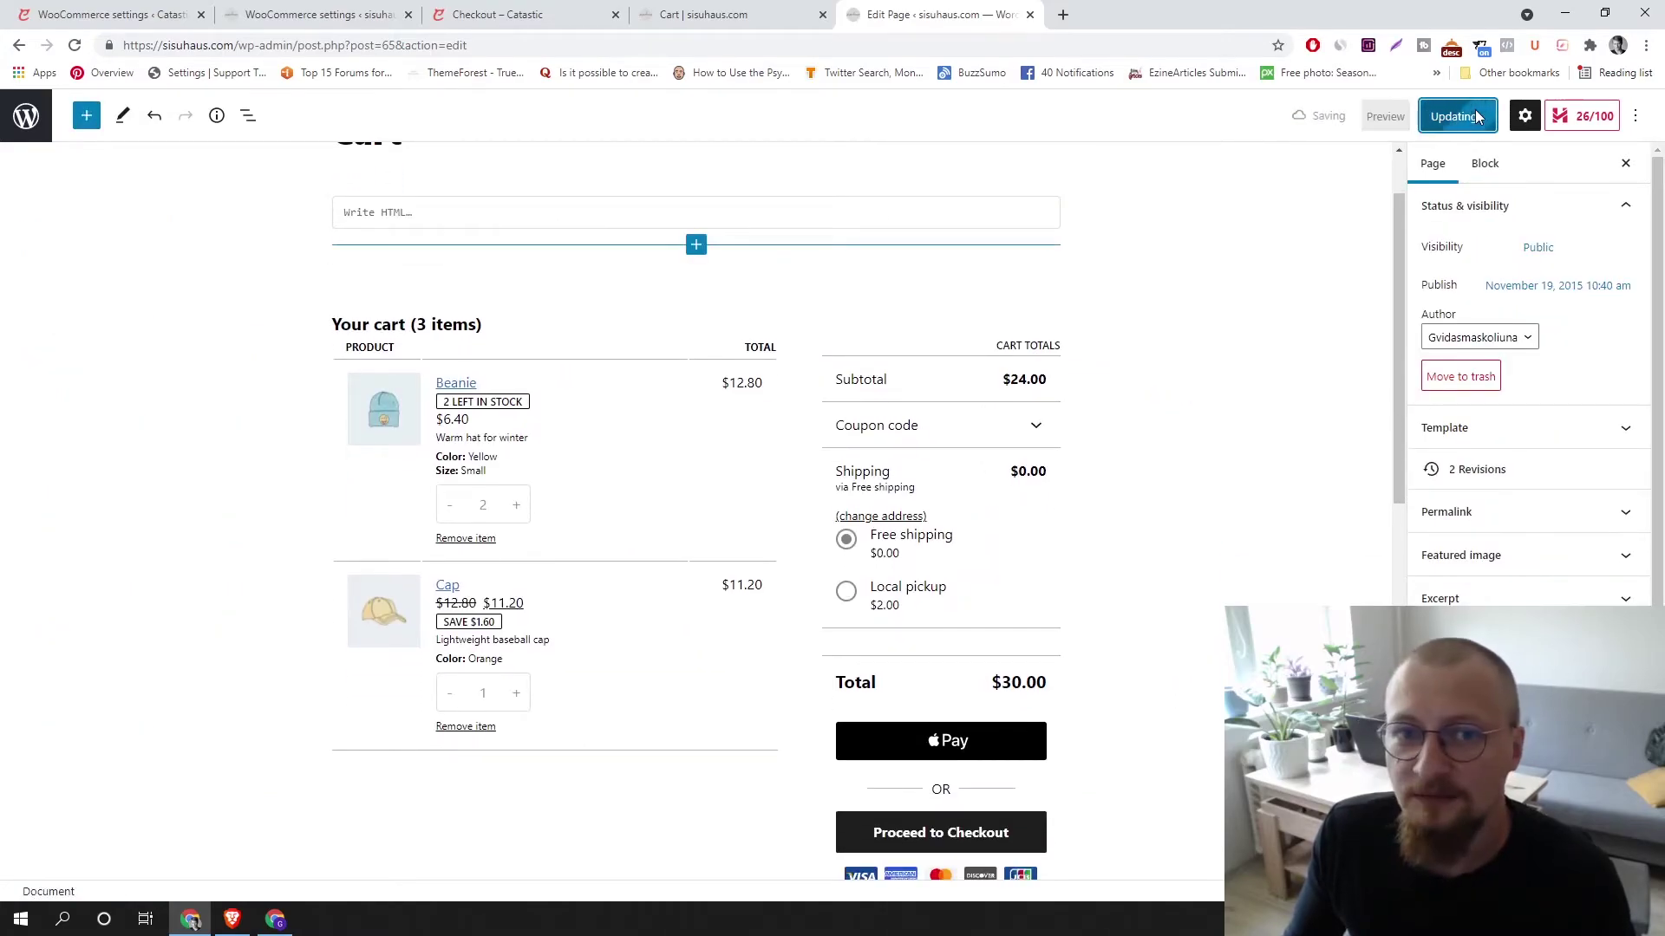
left_click(702, 14)
Reload the live cart to show the block cart with 231.90$ subtotal and 9.95$ shipping
key("F5")
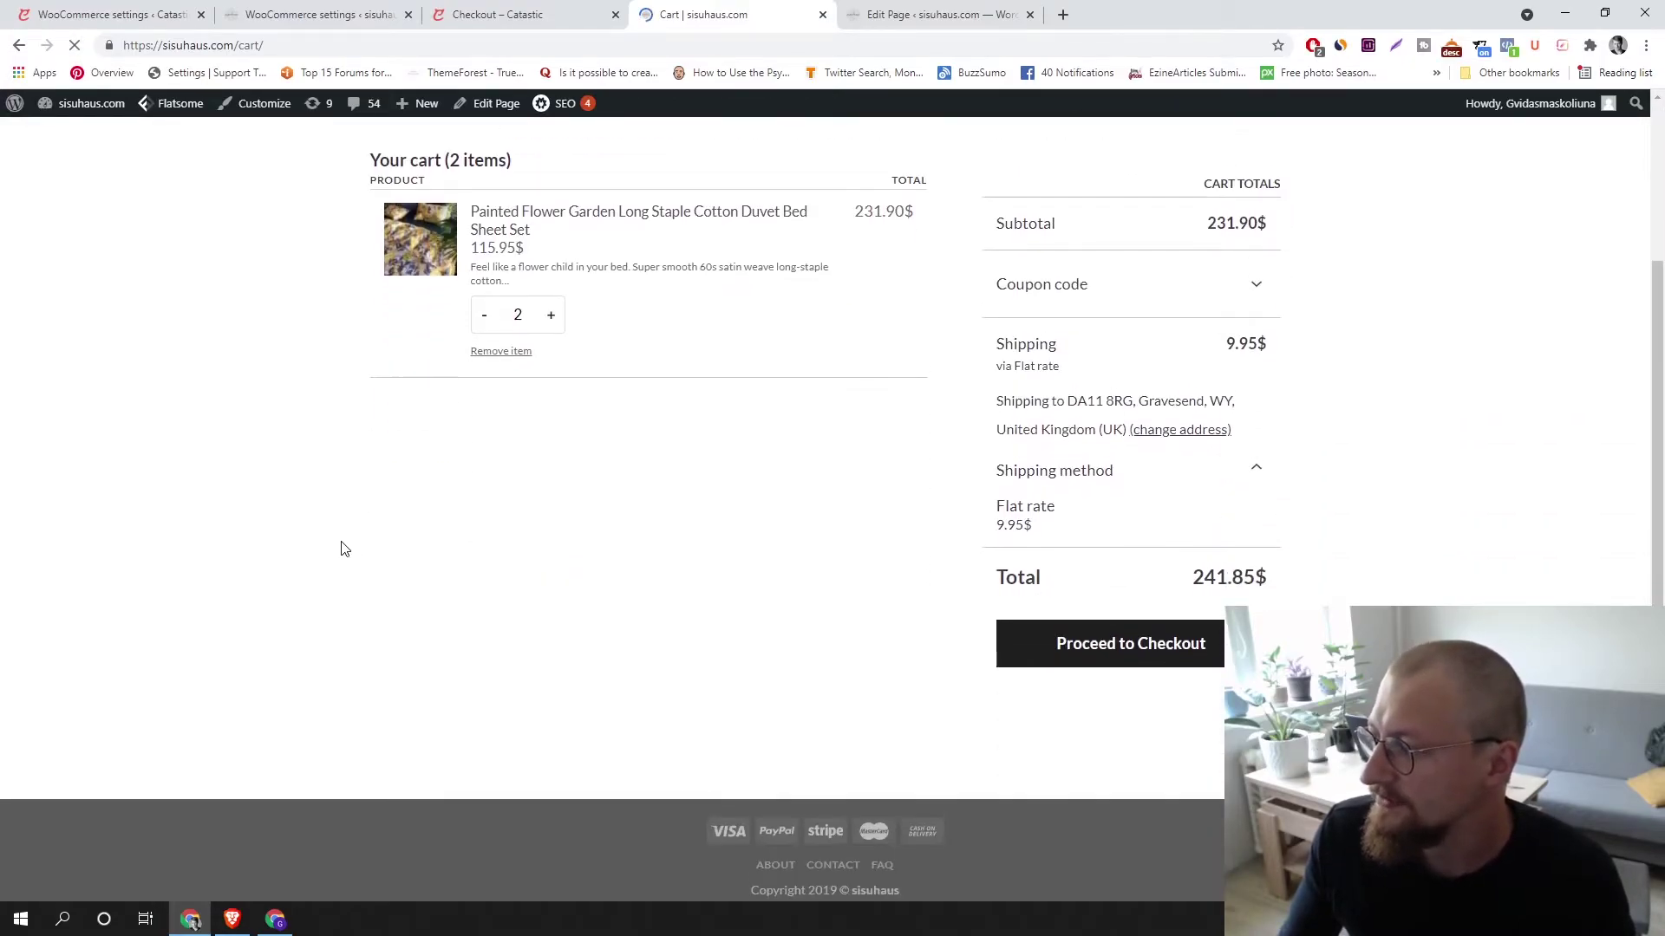
scroll(495, 569, "up", 1)
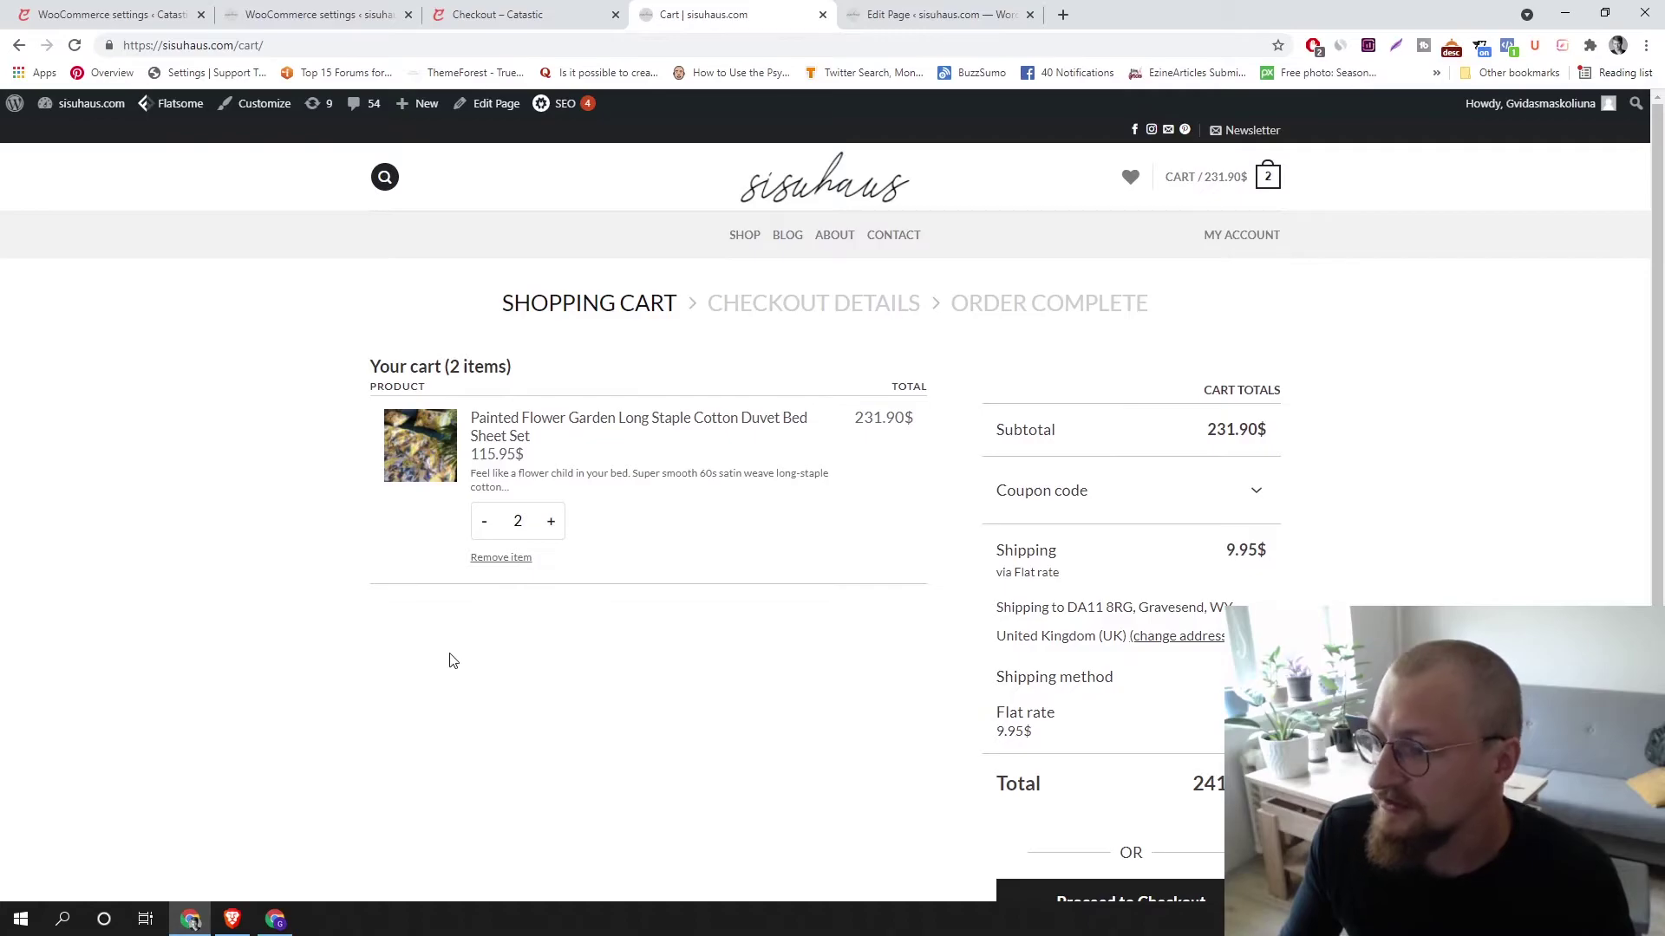